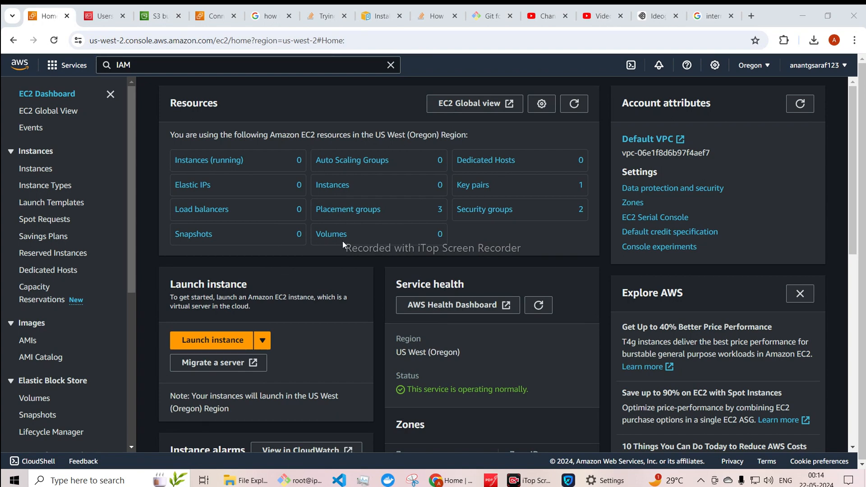
{"action": "left_click", "coordinate": [104, 16]}
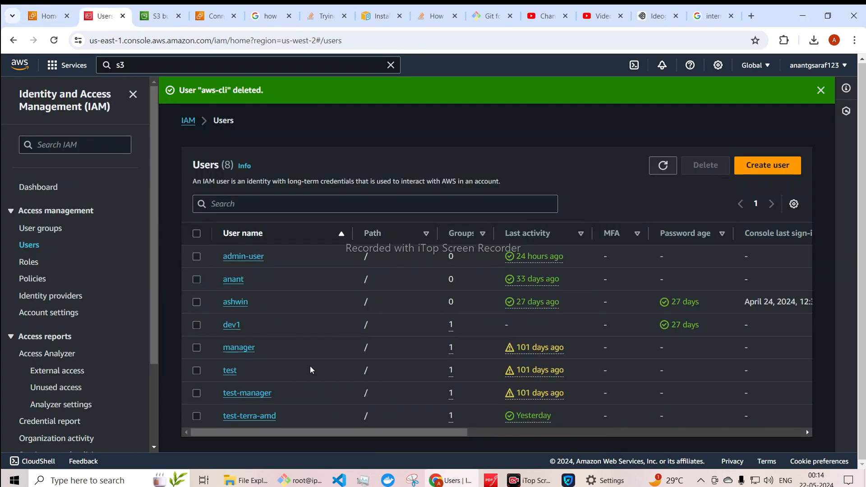
{"action": "left_click", "coordinate": [158, 17]}
{"action": "left_click", "coordinate": [49, 16]}
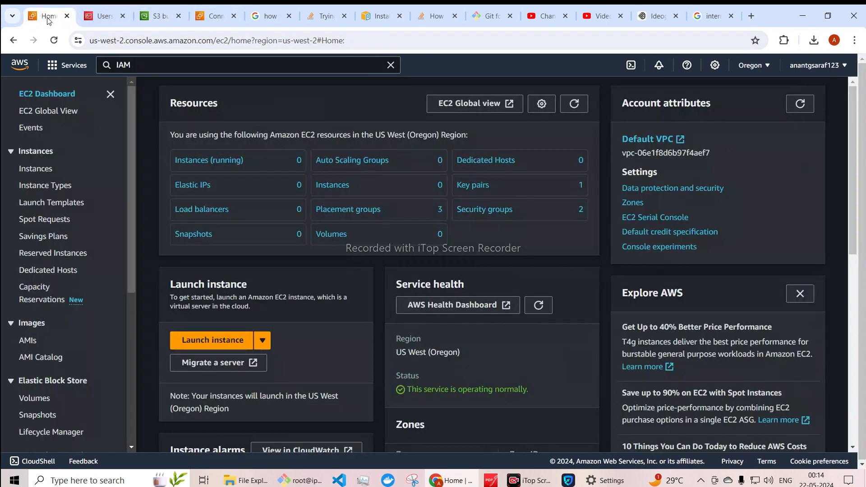
Switch to the instance's root terminal session and clear its screen.
{"action": "key", "text": "alt+Tab"}
{"action": "key", "text": "alt+Tab"}
{"action": "key", "text": "alt+Tab"}
{"action": "key", "text": "alt+Tab"}
{"action": "key", "text": "alt+Tab"}
{"action": "key", "text": "alt+Tab"}
{"action": "key", "text": "alt+Tab"}
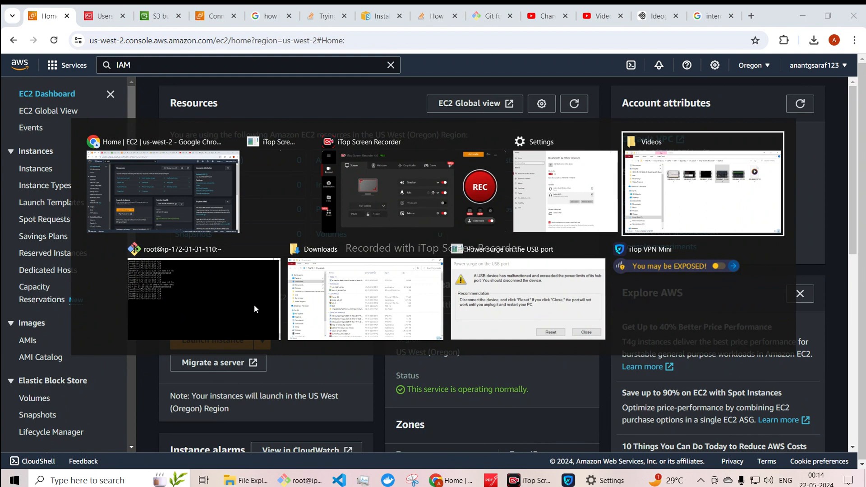
{"action": "left_click", "coordinate": [254, 304]}
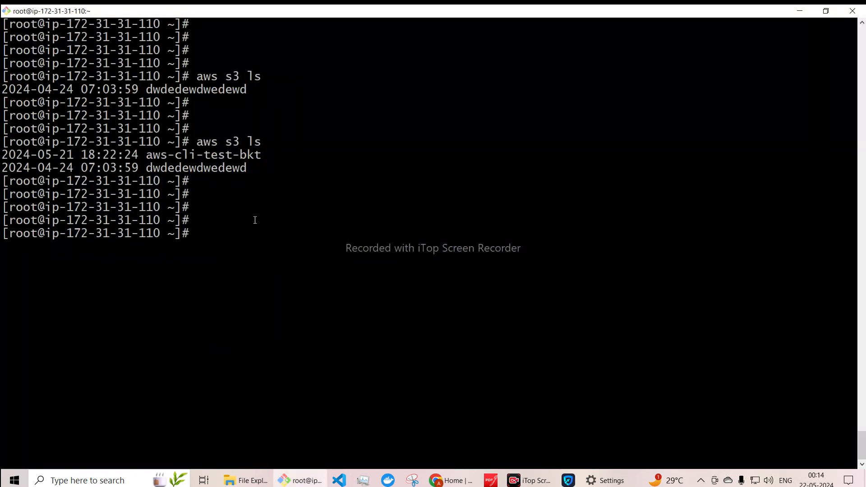
{"action": "key", "text": "Return"}
{"action": "key", "text": "Return"}
{"action": "key", "text": "Return"}
{"action": "key", "text": "Return"}
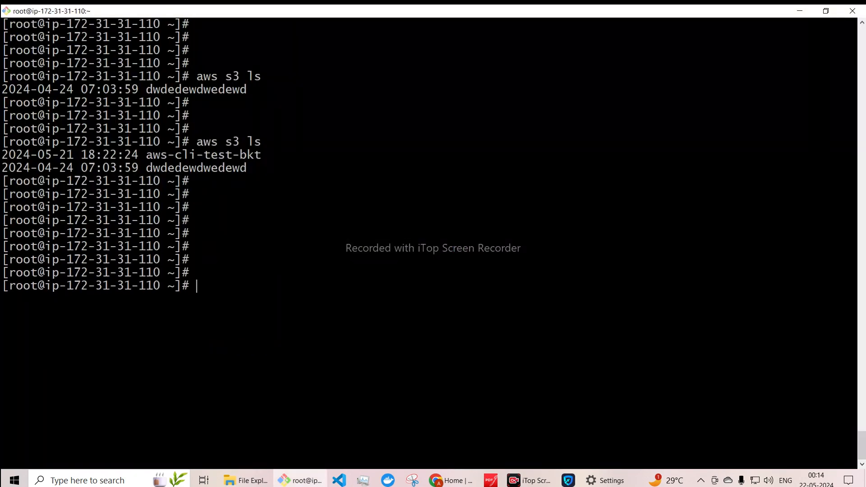
{"action": "key", "text": "ctrl+l"}
{"action": "key", "text": "Return"}
{"action": "key", "text": "Return"}
{"action": "key", "text": "Return"}
{"action": "key", "text": "Return"}
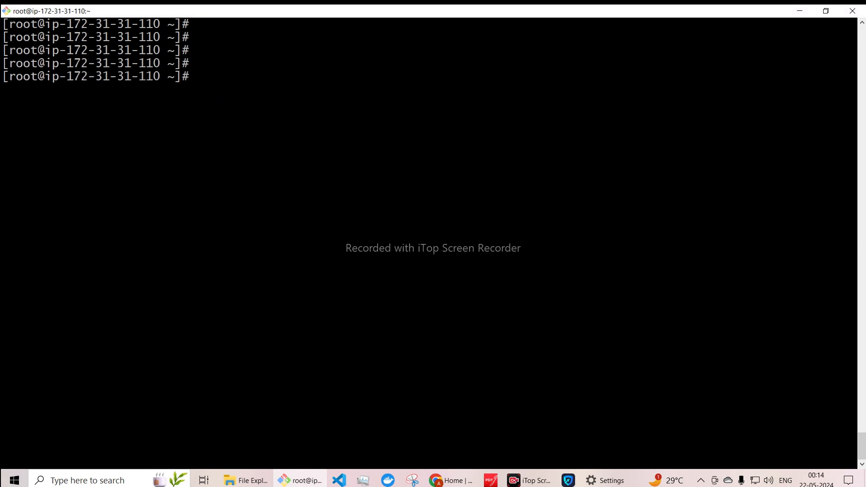
List the files in the root home directory in long format with ls -l.
{"action": "type", "text": "ls -l"}
{"action": "key", "text": "Return"}
{"action": "key", "text": "Return"}
{"action": "key", "text": "Return"}
{"action": "key", "text": "Return"}
{"action": "key", "text": "Return"}
Recall and run aws s3 ls to test the instance's access to the S3 buckets.
{"action": "key", "text": "Up"}
{"action": "key", "text": "Up"}
{"action": "key", "text": "Up"}
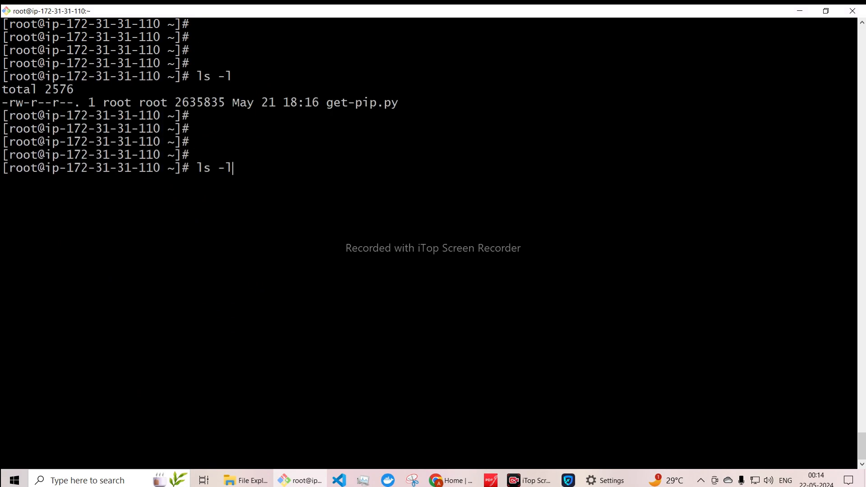
{"action": "key", "text": "Down"}
{"action": "key", "text": "Return"}
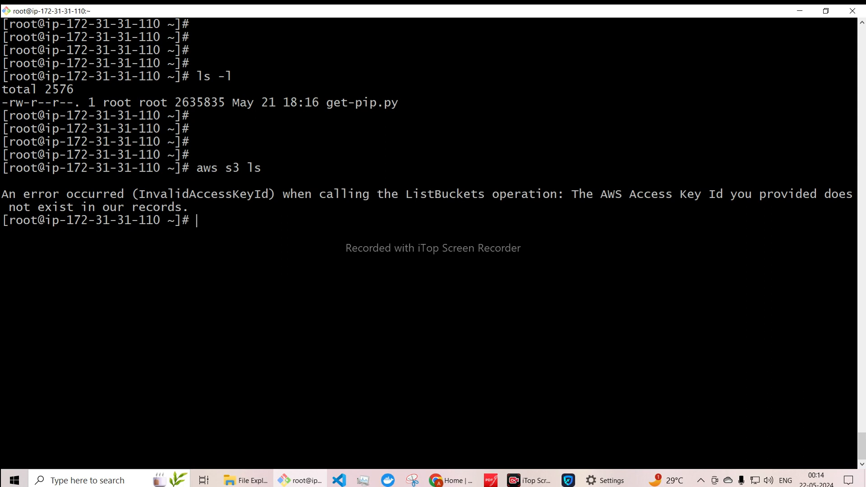
{"action": "key", "text": "Return"}
{"action": "key", "text": "Return"}
{"action": "key", "text": "Return"}
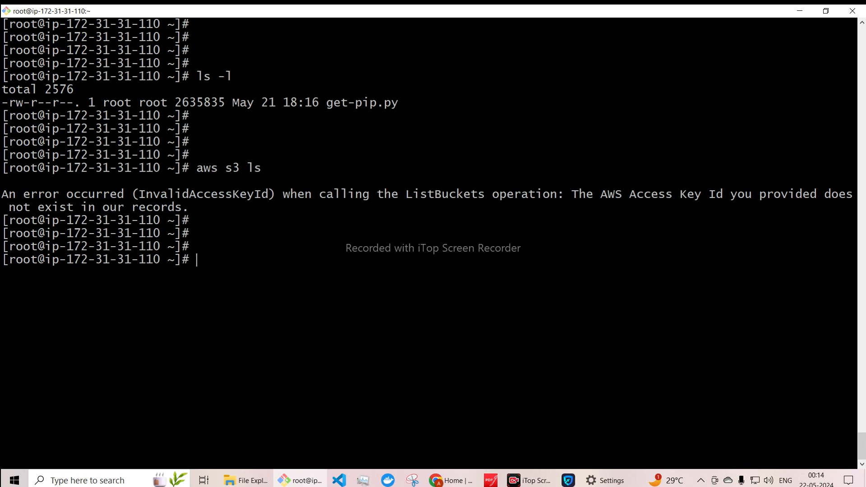
{"action": "key", "text": "Return"}
{"action": "key", "text": "Return"}
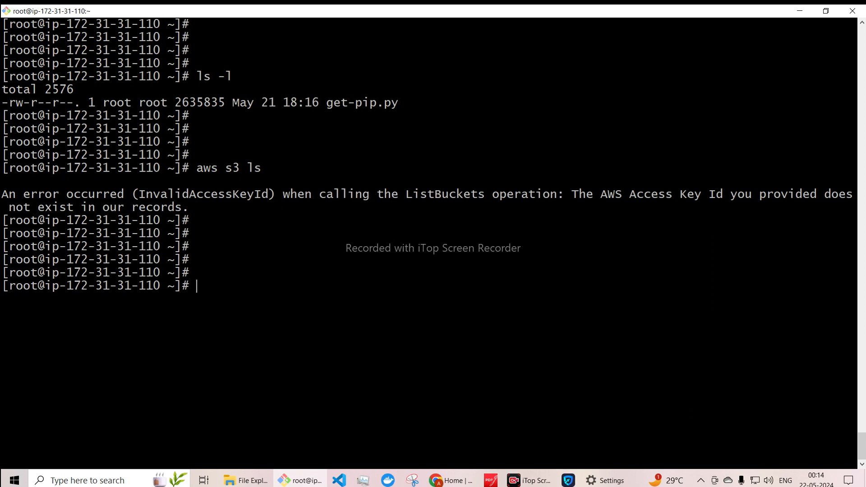
Clear the terminal screen and switch back to the EC2 dashboard in Chrome.
{"action": "key", "text": "ctrl+l"}
{"action": "key", "text": "Return"}
{"action": "key", "text": "Return"}
{"action": "key", "text": "Return"}
{"action": "key", "text": "Return"}
{"action": "key", "text": "alt+Tab"}
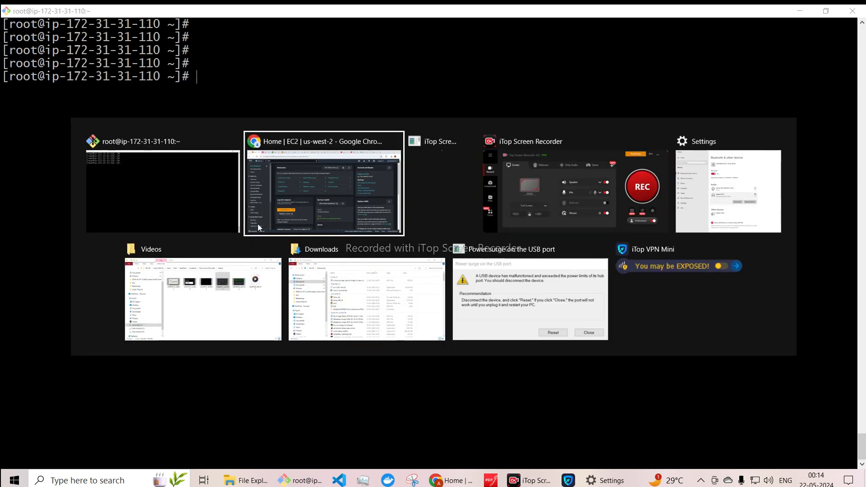
{"action": "key", "text": "alt+shift+Tab"}
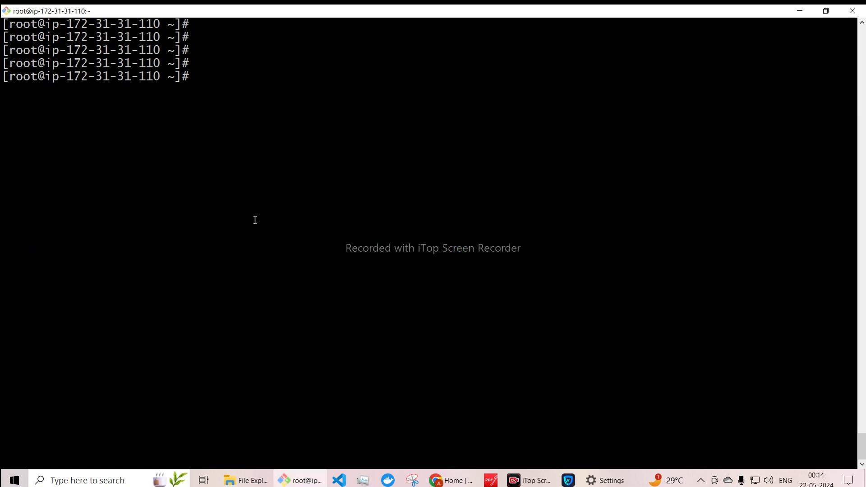
{"action": "key", "text": "alt+Tab"}
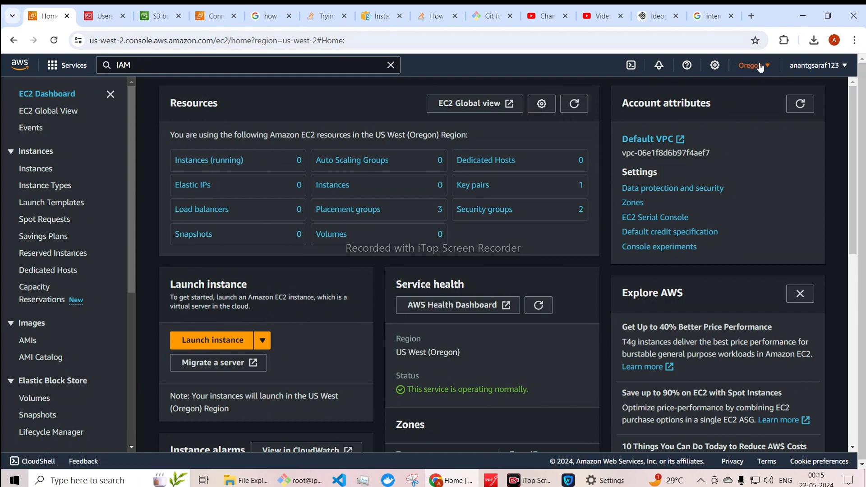
Refresh the EC2 resource overview and open the aws-cli-setup instance's summary, removing the running-state filter from the instance list.
{"action": "left_click", "coordinate": [575, 105]}
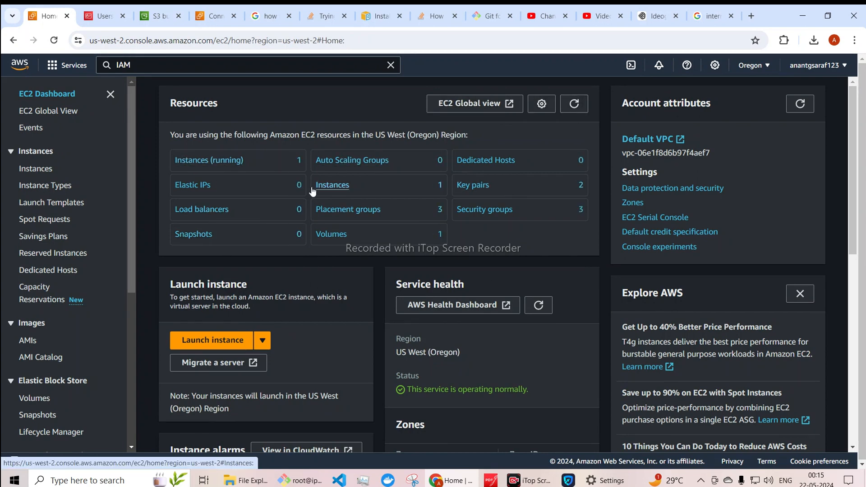
{"action": "left_click", "coordinate": [191, 163]}
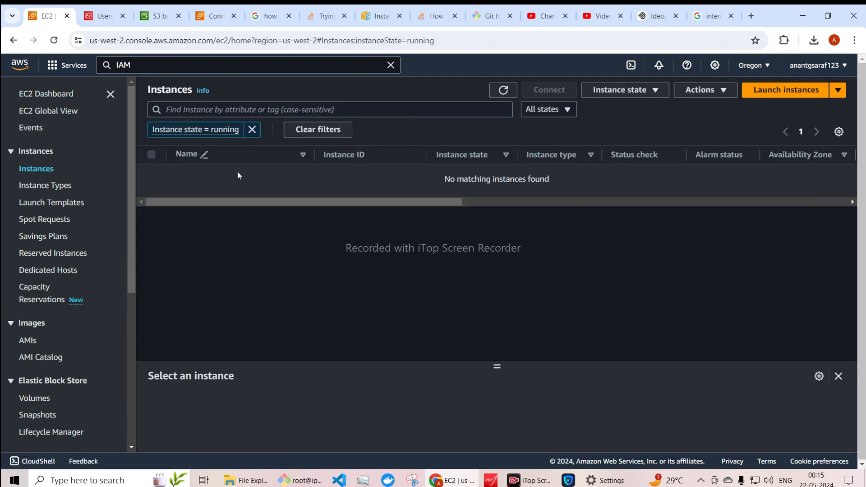
{"action": "left_click", "coordinate": [251, 129]}
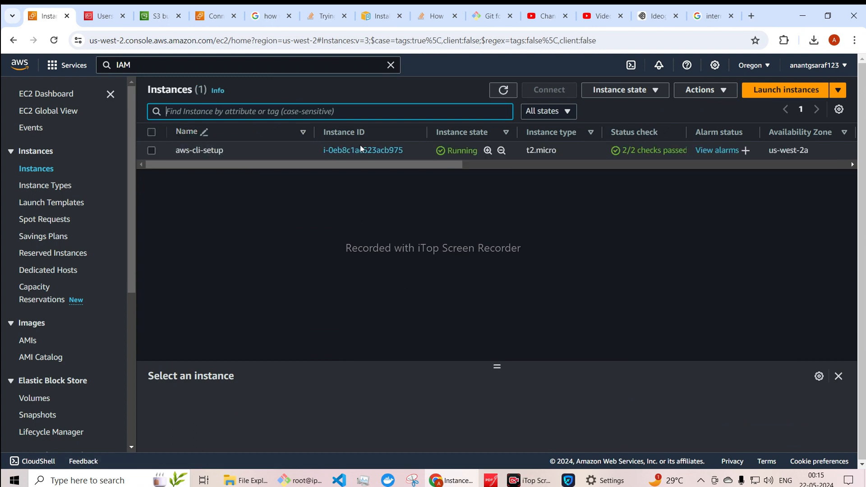
{"action": "left_click", "coordinate": [370, 150]}
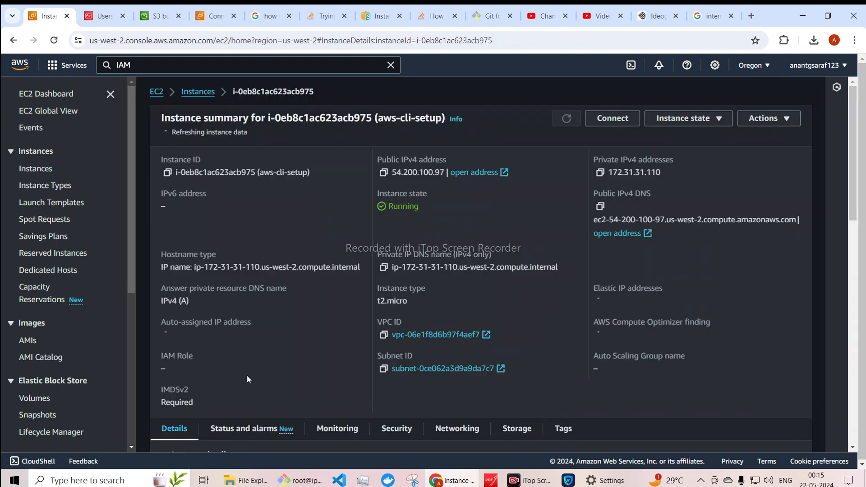
Check the IAM Role field in the aws-cli-setup instance's summary.
{"action": "scroll", "coordinate": [246, 368], "scroll_direction": "down", "scroll_amount": 2}
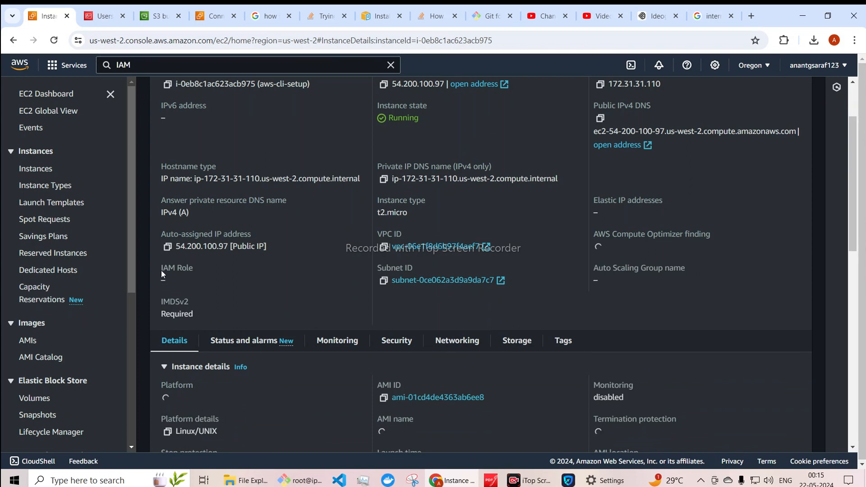
{"action": "left_click_drag", "start_coordinate": [176, 247], "coordinate": [202, 274]}
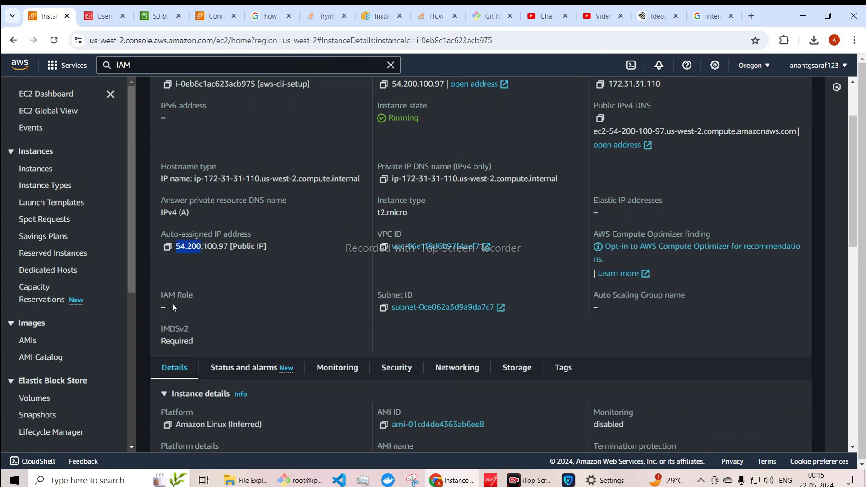
{"action": "left_click_drag", "start_coordinate": [161, 294], "coordinate": [190, 292]}
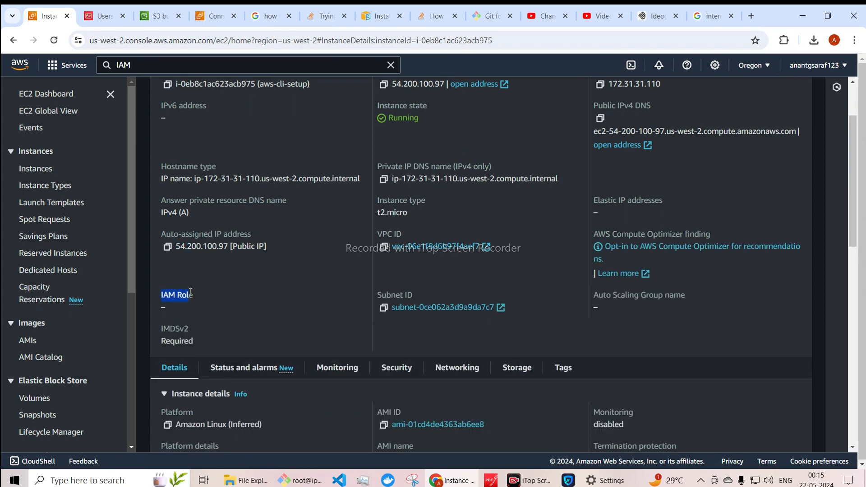
{"action": "left_click", "coordinate": [282, 297]}
Go to the IAM roles list and start creating a new role.
{"action": "left_click", "coordinate": [103, 16]}
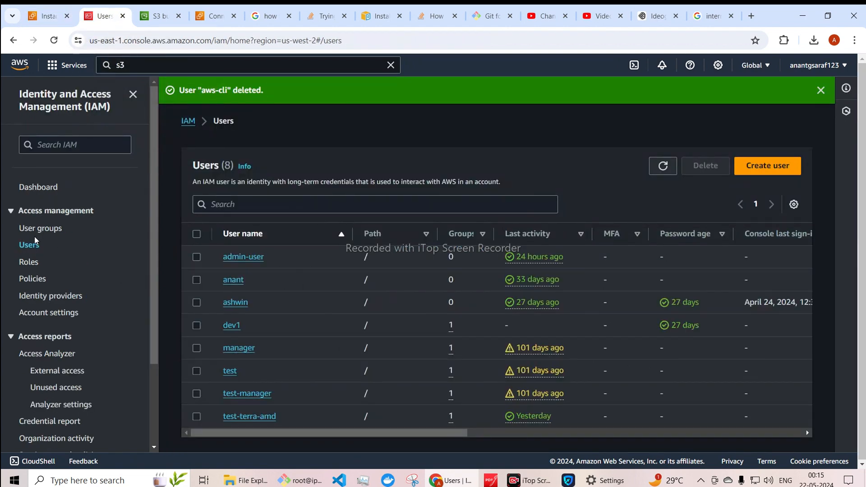
{"action": "left_click", "coordinate": [24, 265]}
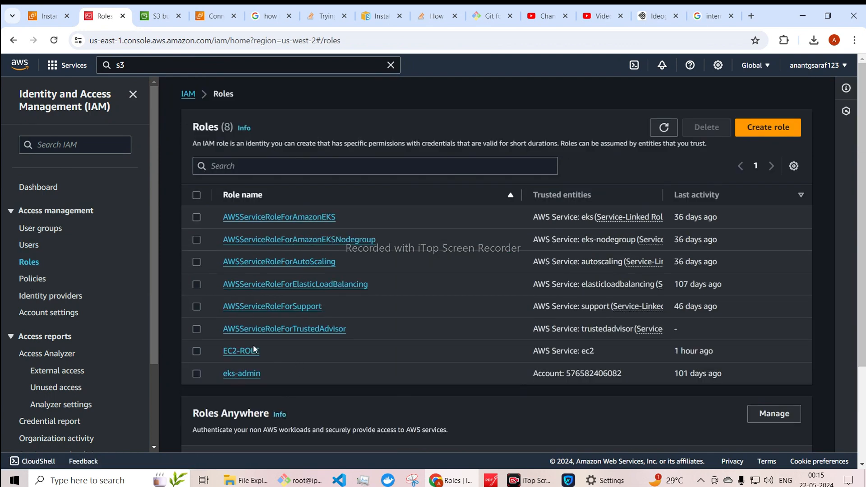
{"action": "left_click", "coordinate": [770, 128]}
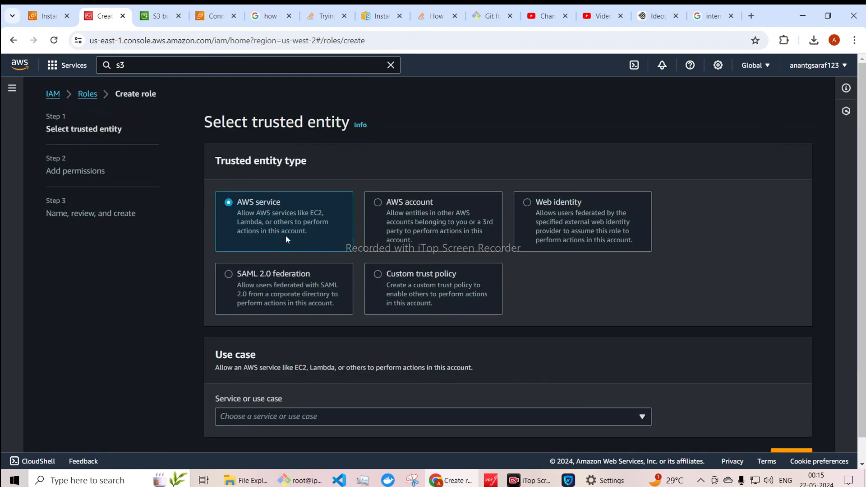
Keep AWS service as the trusted entity, choose EC2 as the service and use case, and proceed to the permissions.
{"action": "scroll", "coordinate": [256, 246], "scroll_direction": "down", "scroll_amount": 1}
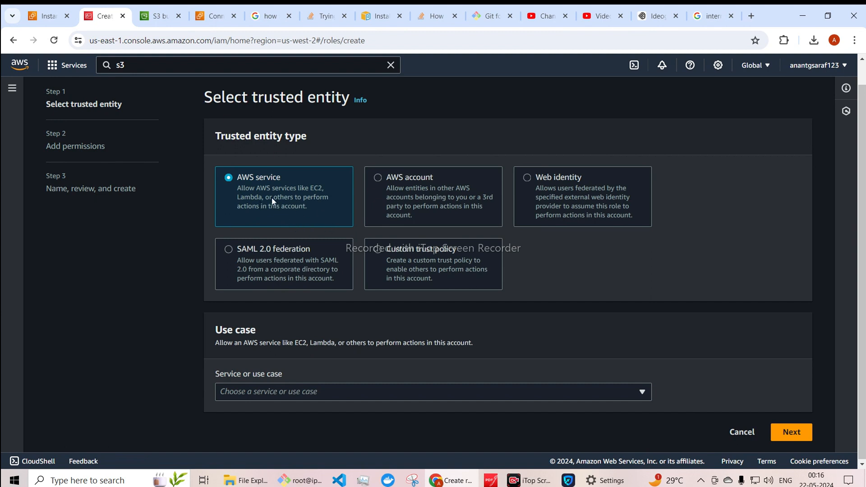
{"action": "left_click", "coordinate": [265, 394]}
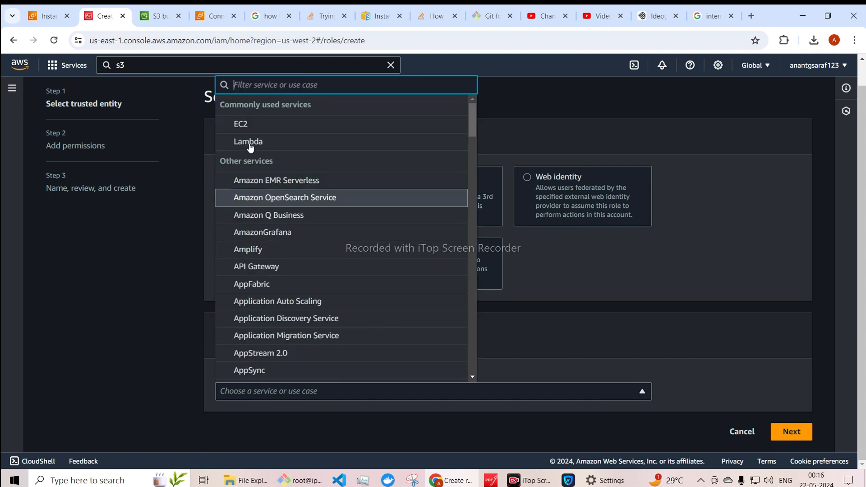
{"action": "left_click", "coordinate": [247, 125]}
{"action": "scroll", "coordinate": [289, 448], "scroll_direction": "down", "scroll_amount": 3}
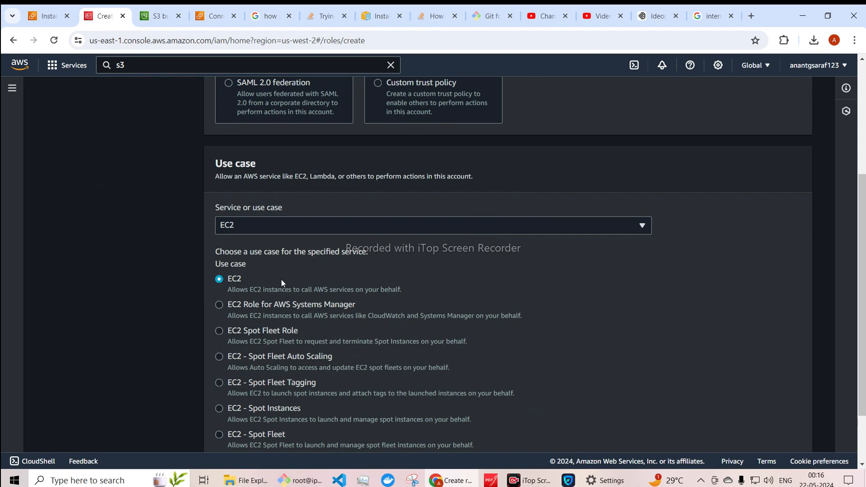
{"action": "scroll", "coordinate": [253, 315], "scroll_direction": "down", "scroll_amount": 2}
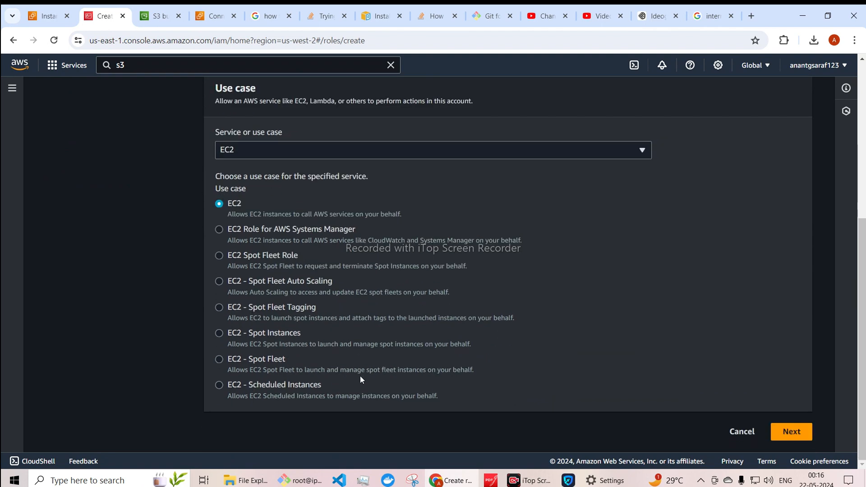
{"action": "left_click", "coordinate": [798, 435]}
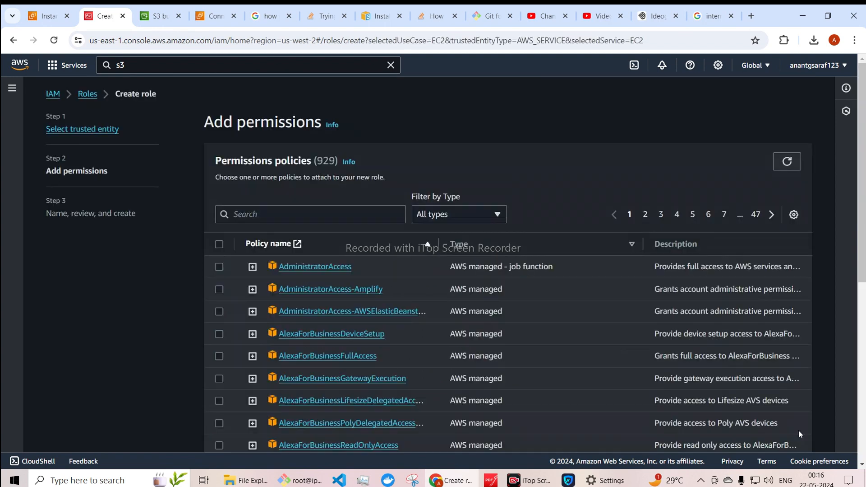
Select the AdministratorAccess managed policy for the new role.
{"action": "scroll", "coordinate": [328, 293], "scroll_direction": "down", "scroll_amount": 1}
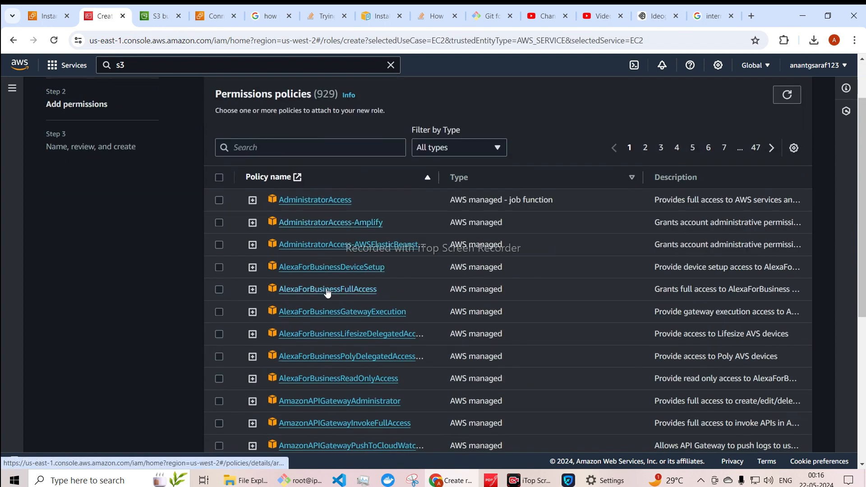
{"action": "scroll", "coordinate": [328, 292], "scroll_direction": "up", "scroll_amount": 1}
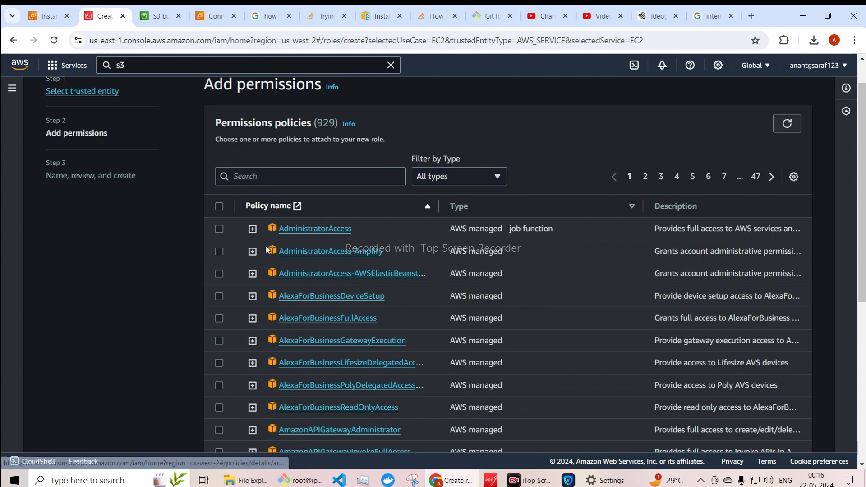
{"action": "left_click", "coordinate": [219, 228]}
{"action": "scroll", "coordinate": [342, 285], "scroll_direction": "down", "scroll_amount": 3}
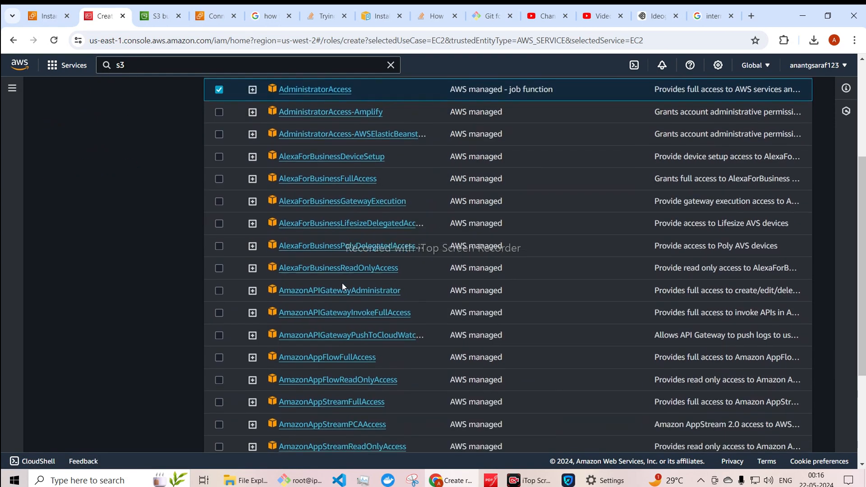
{"action": "scroll", "coordinate": [341, 286], "scroll_direction": "up", "scroll_amount": 4}
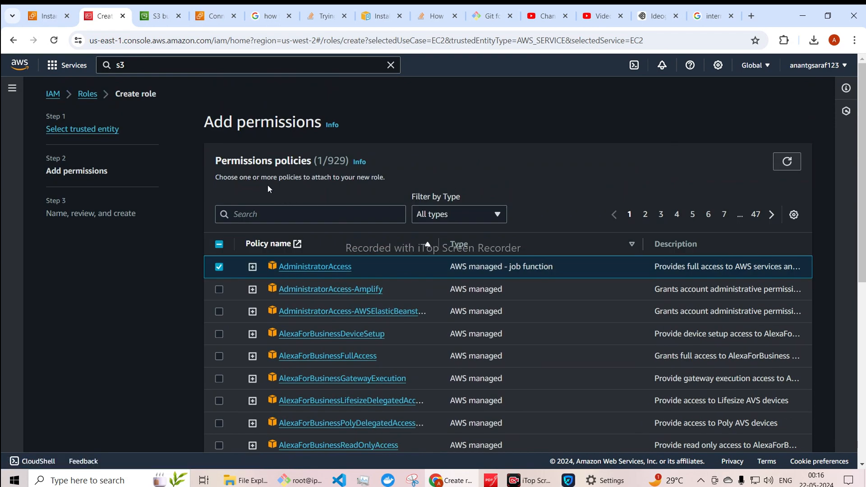
{"action": "left_click_drag", "start_coordinate": [213, 156], "coordinate": [325, 150]}
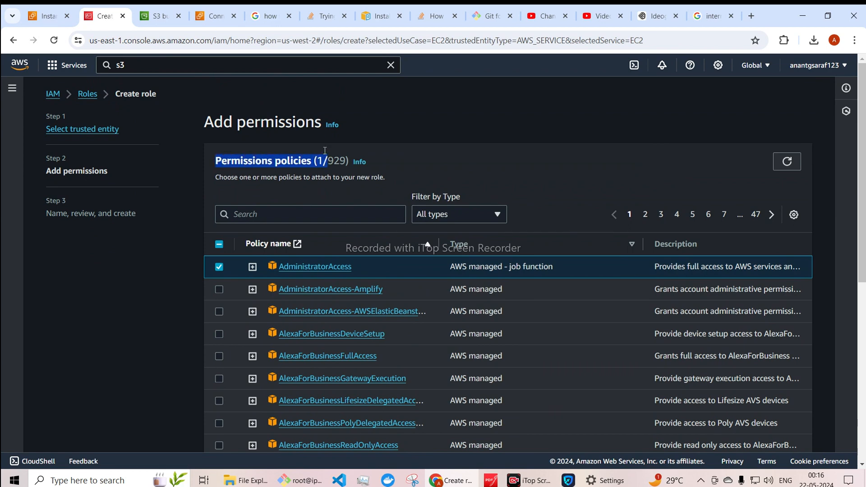
Open the AdministratorAccess policy's details in a separate browser tab to review its permissions.
{"action": "middle_click", "coordinate": [317, 267]}
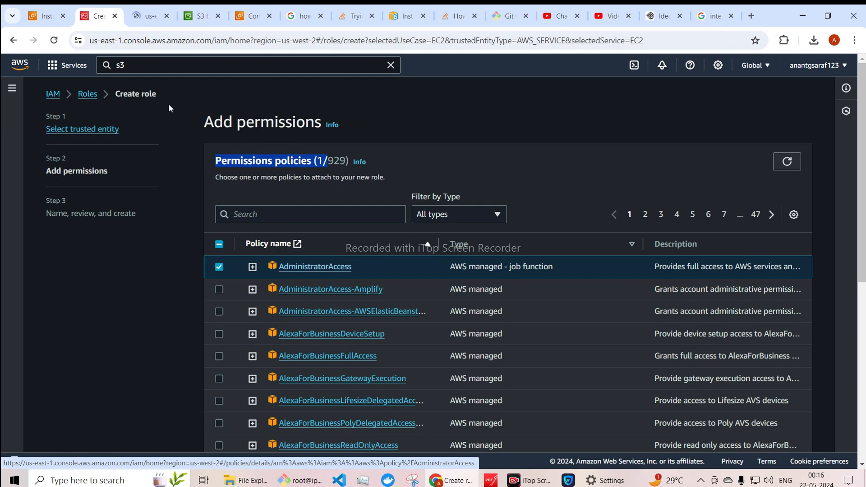
{"action": "left_click", "coordinate": [149, 16]}
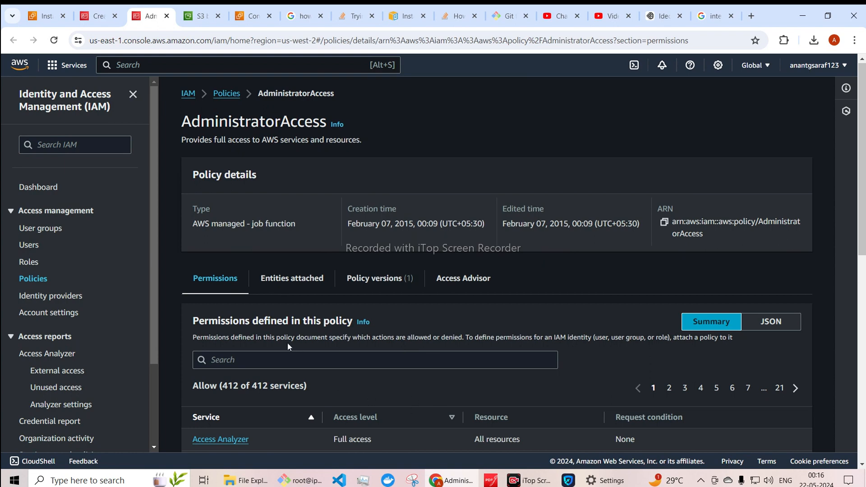
Show the AdministratorAccess policy as JSON and examine its Effect, Action and Resource entries.
{"action": "scroll", "coordinate": [308, 407], "scroll_direction": "down", "scroll_amount": 2}
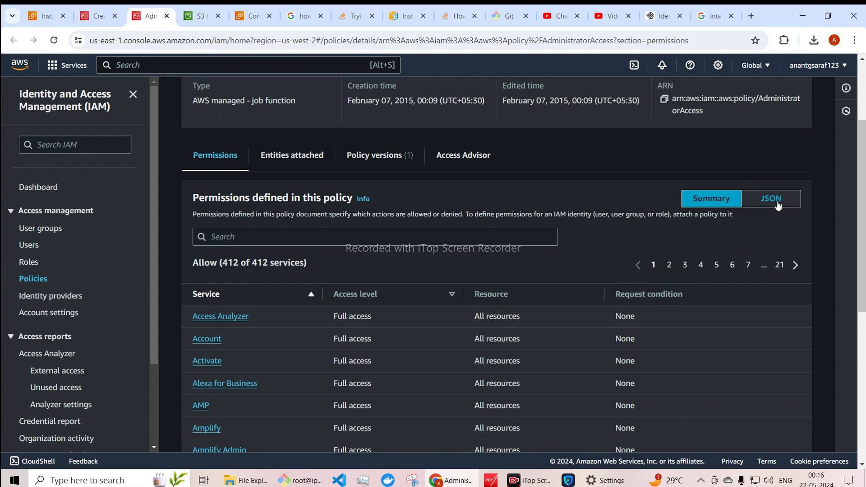
{"action": "left_click", "coordinate": [775, 205]}
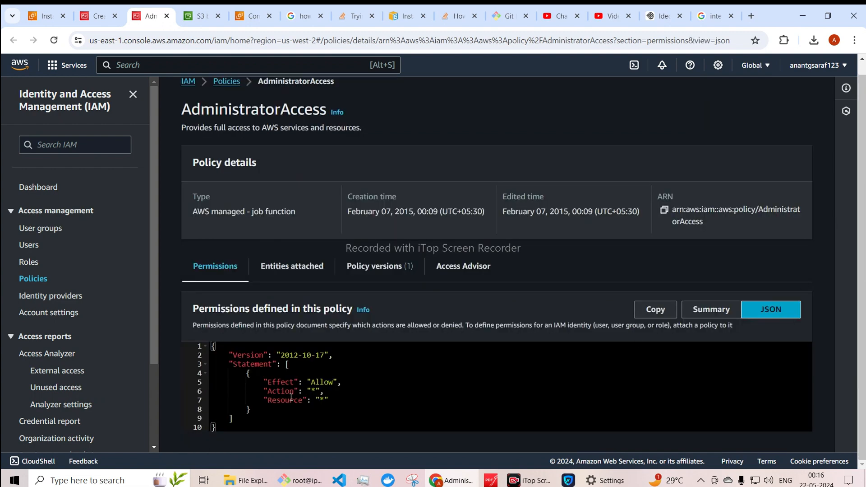
{"action": "left_click_drag", "start_coordinate": [263, 376], "coordinate": [351, 377]}
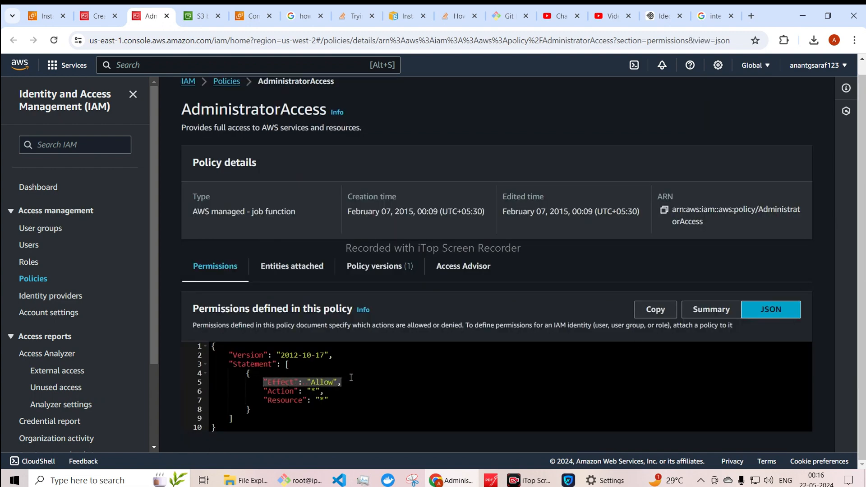
{"action": "left_click_drag", "start_coordinate": [263, 391], "coordinate": [332, 387]}
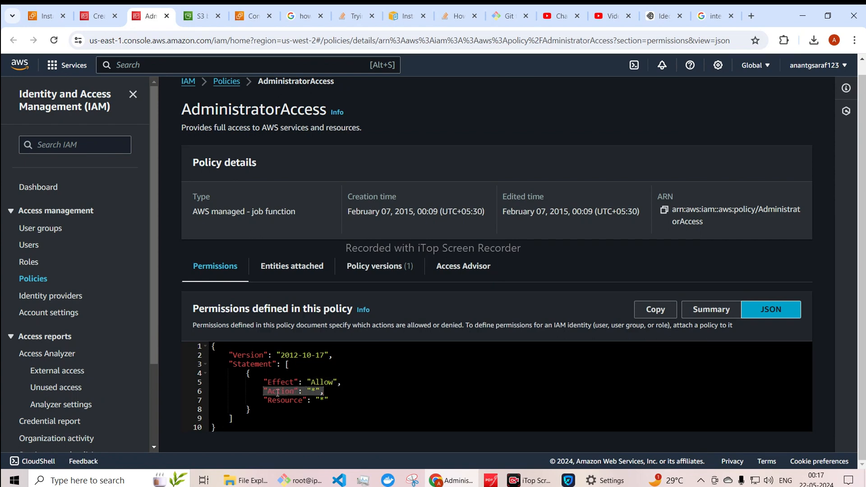
{"action": "left_click_drag", "start_coordinate": [259, 400], "coordinate": [337, 404]}
{"action": "left_click", "coordinate": [328, 402]}
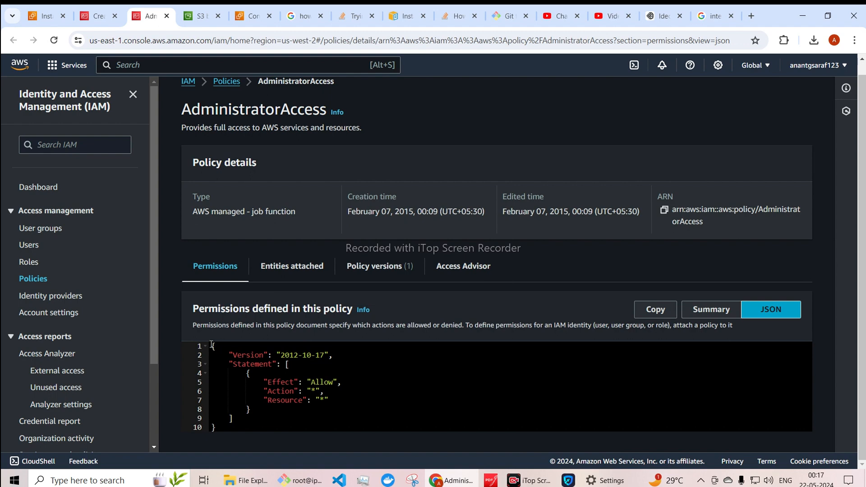
{"action": "left_click_drag", "start_coordinate": [211, 344], "coordinate": [226, 425]}
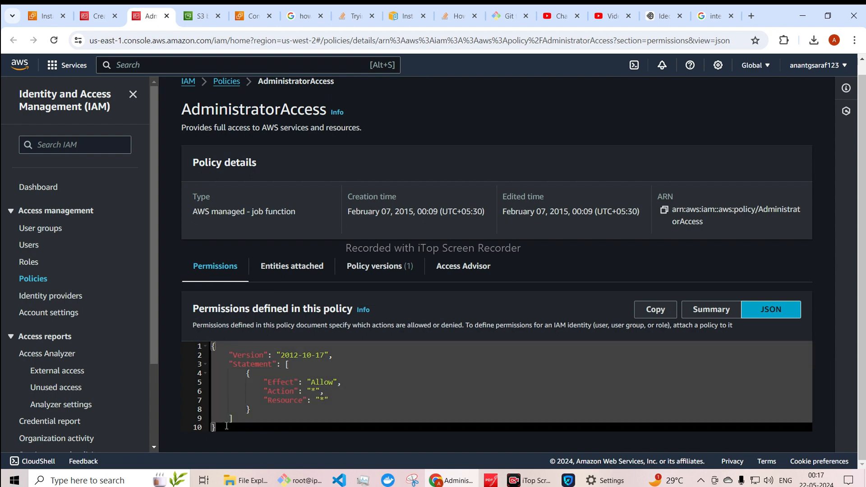
{"action": "left_click", "coordinate": [370, 400]}
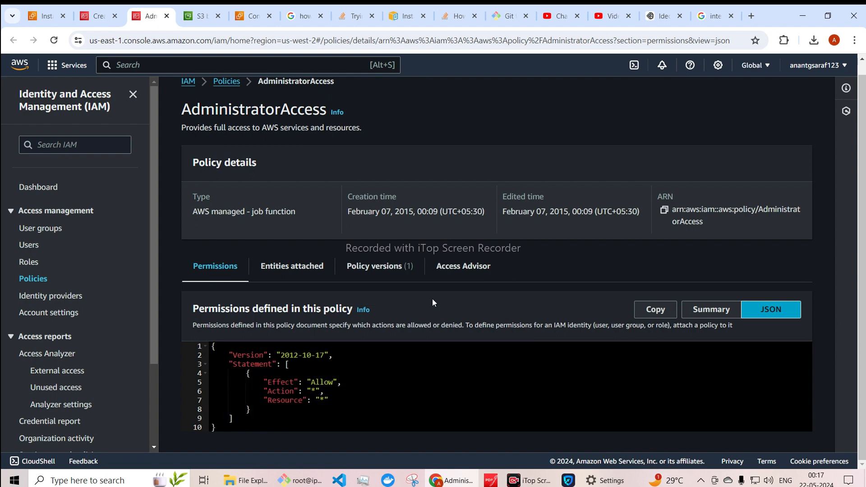
Return to the role being created and proceed from the permissions to naming and review.
{"action": "key", "text": "ctrl+shift+Tab"}
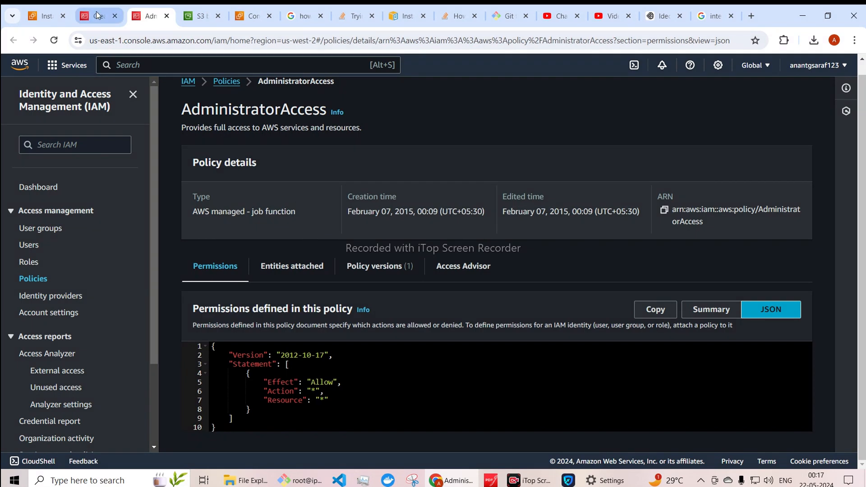
{"action": "scroll", "coordinate": [372, 317], "scroll_direction": "down", "scroll_amount": 3}
{"action": "scroll", "coordinate": [373, 318], "scroll_direction": "down", "scroll_amount": 5}
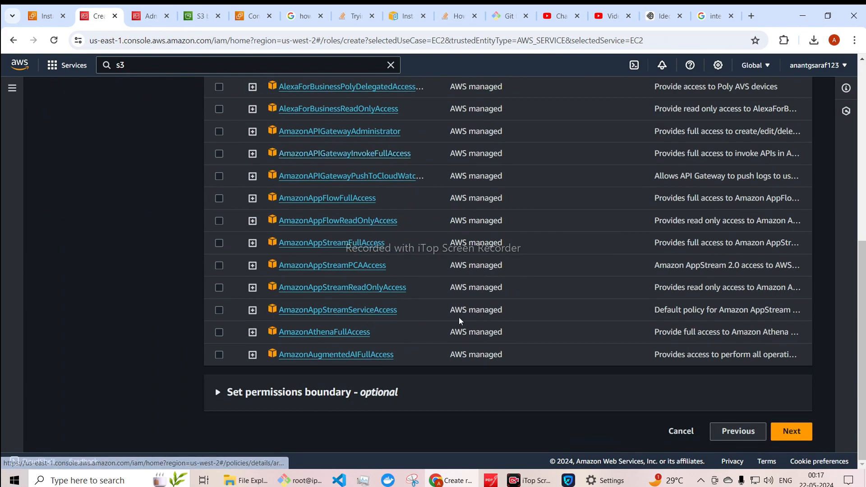
{"action": "left_click", "coordinate": [797, 434]}
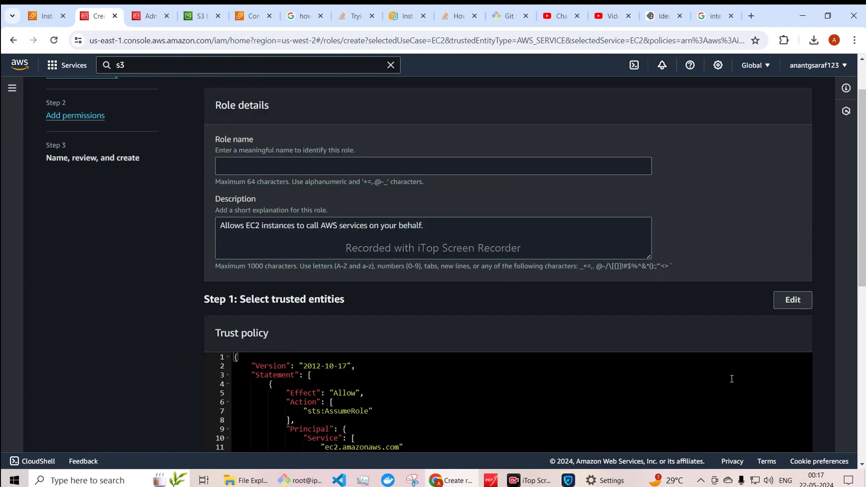
Name the role EC2-ADMIN-ROLE, create it and find it in the roles list.
{"action": "left_click", "coordinate": [251, 164]}
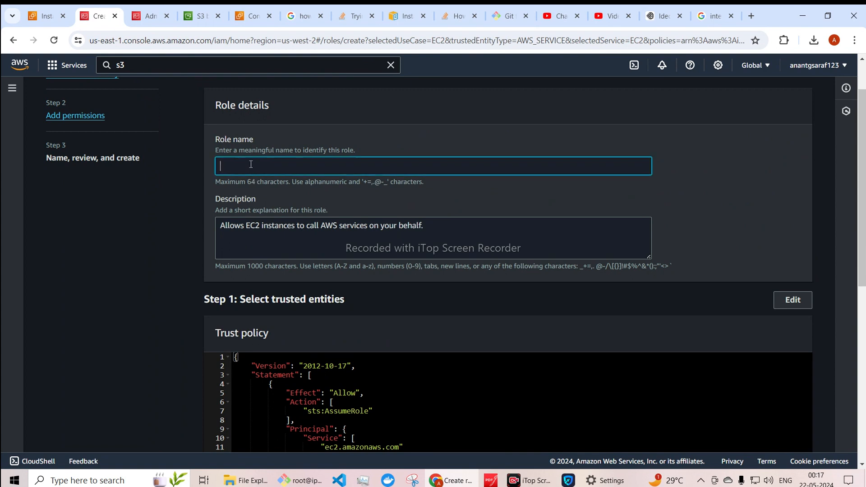
{"action": "type", "text": "EC2-ADMIN-ROLE"}
{"action": "scroll", "coordinate": [294, 283], "scroll_direction": "down", "scroll_amount": 8}
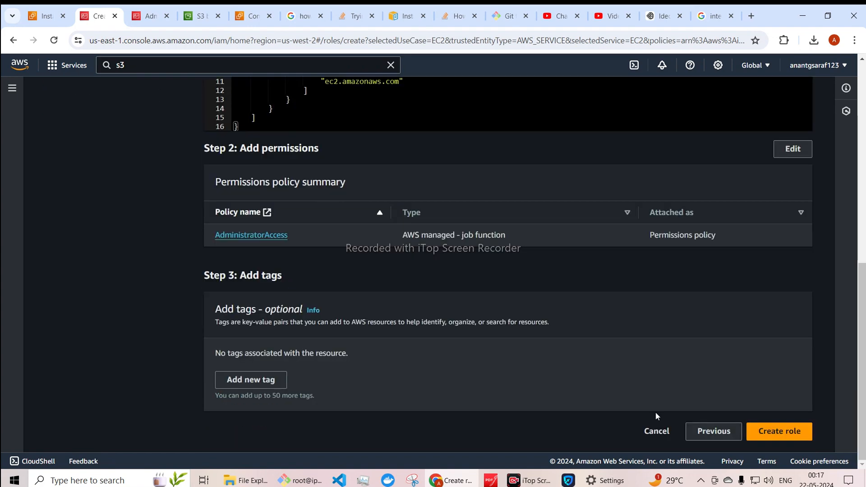
{"action": "left_click", "coordinate": [782, 430]}
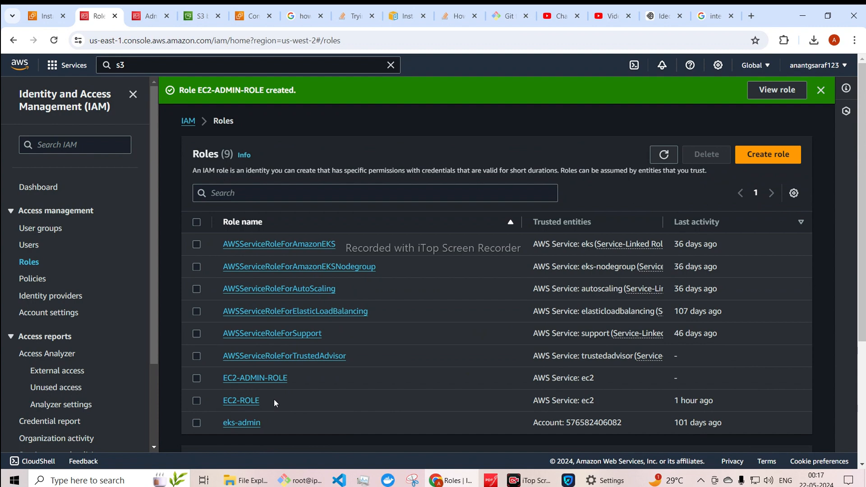
{"action": "left_click_drag", "start_coordinate": [299, 378], "coordinate": [214, 383]}
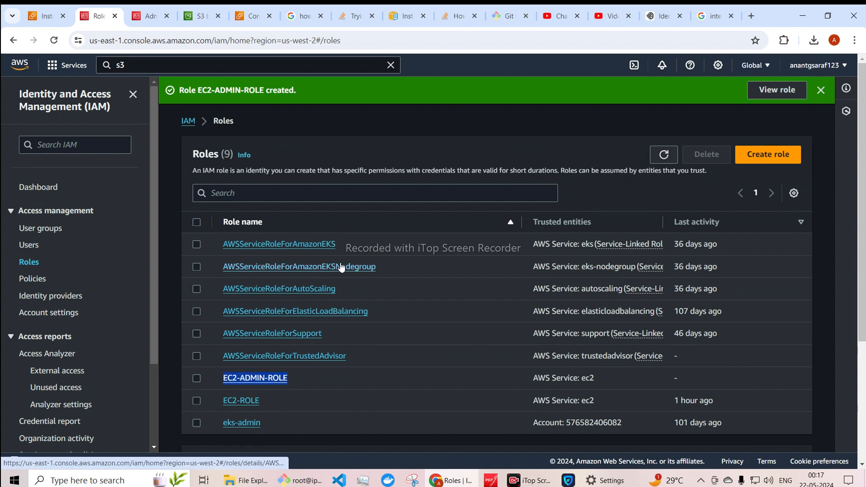
Go back to the aws-cli-setup instance's browser tab and open its Modify IAM role security setting.
{"action": "key", "text": "alt+Tab"}
{"action": "key", "text": "alt+shift+Tab"}
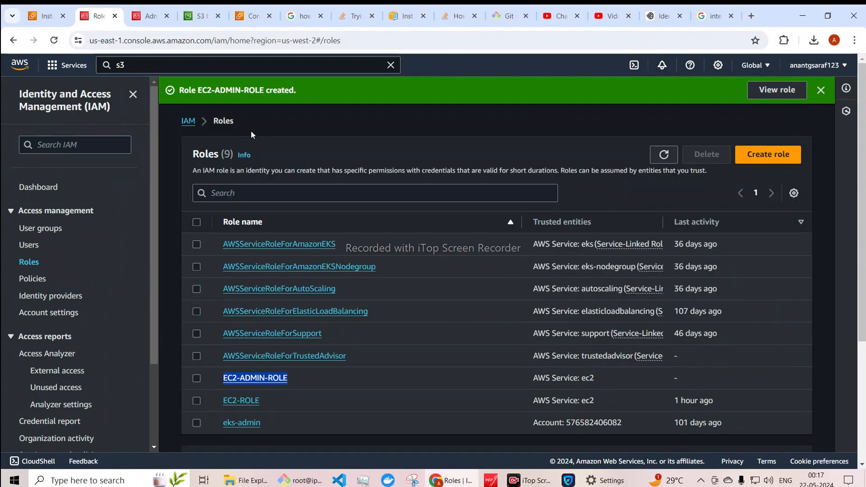
{"action": "left_click", "coordinate": [45, 17]}
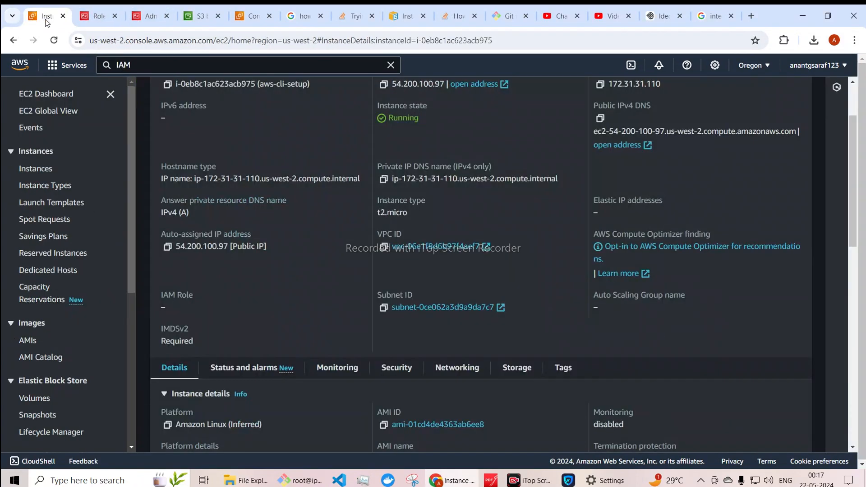
{"action": "scroll", "coordinate": [209, 310], "scroll_direction": "up", "scroll_amount": 2}
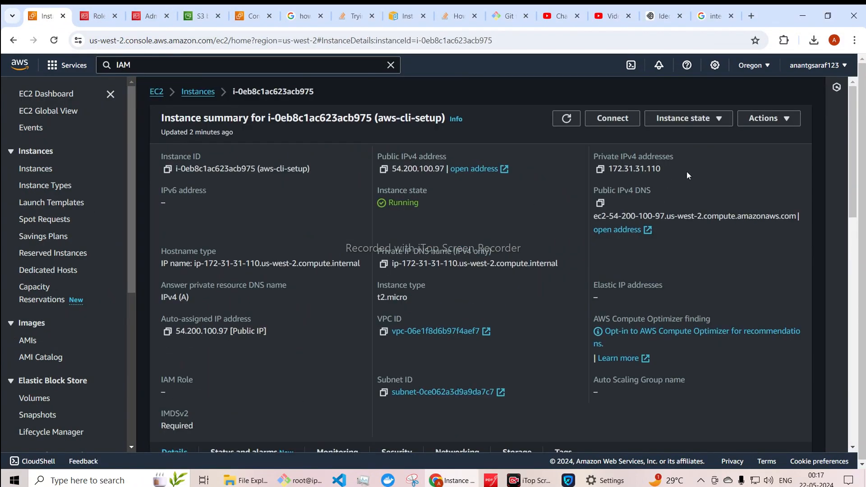
{"action": "left_click", "coordinate": [691, 119]}
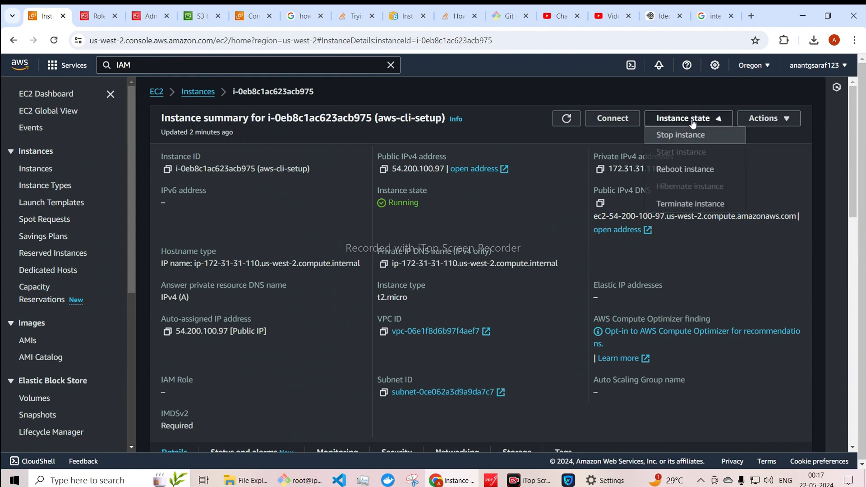
{"action": "left_click", "coordinate": [769, 119]}
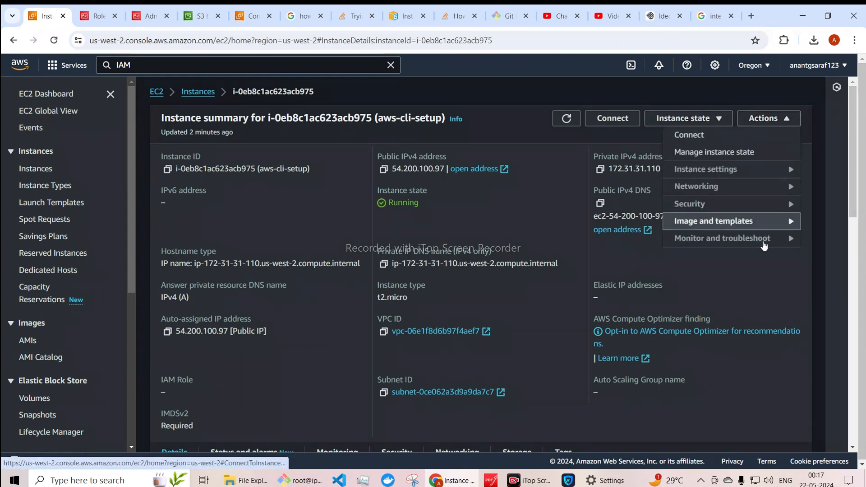
{"action": "left_click", "coordinate": [713, 203]}
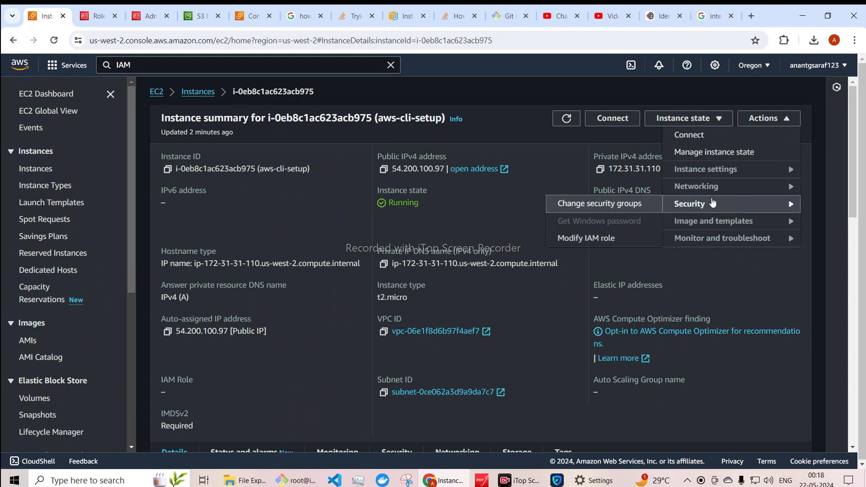
{"action": "left_click", "coordinate": [591, 238]}
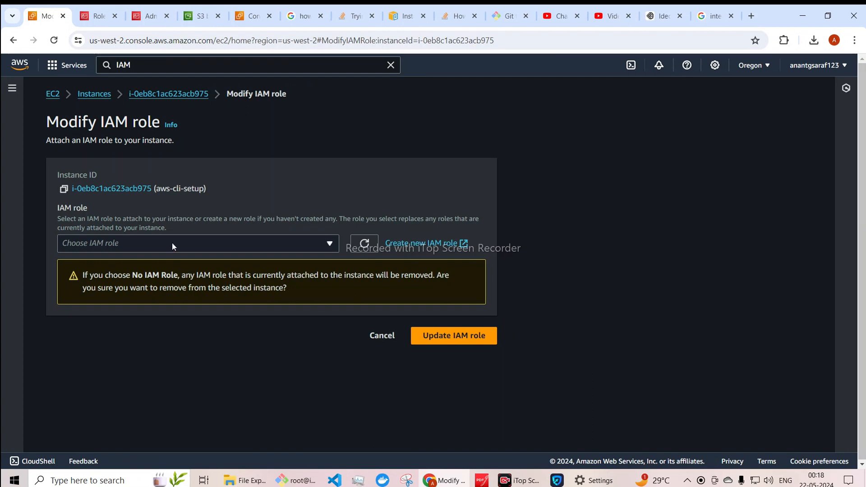
Attach EC2-ADMIN-ROLE to the aws-cli-setup instance as its IAM role.
{"action": "left_click", "coordinate": [171, 246]}
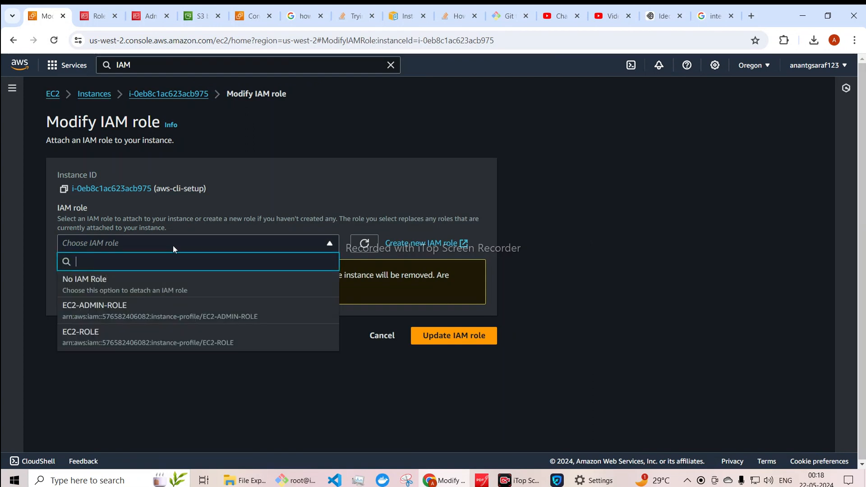
{"action": "left_click", "coordinate": [89, 310]}
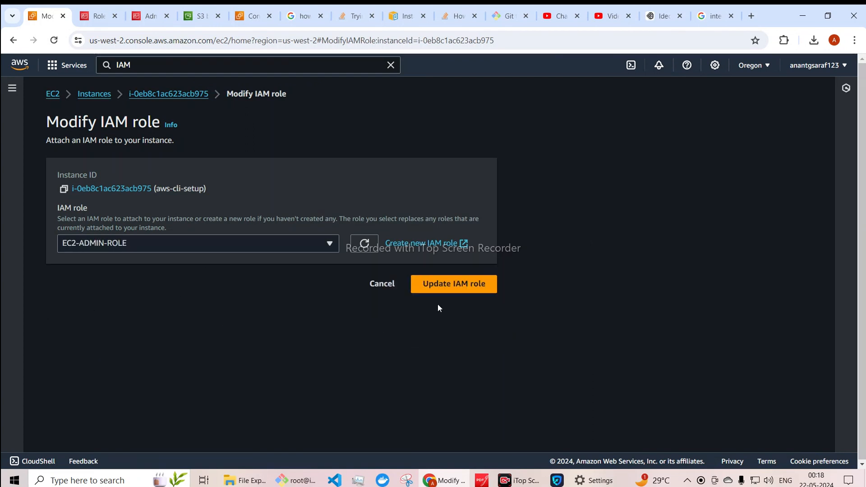
{"action": "left_click", "coordinate": [455, 294]}
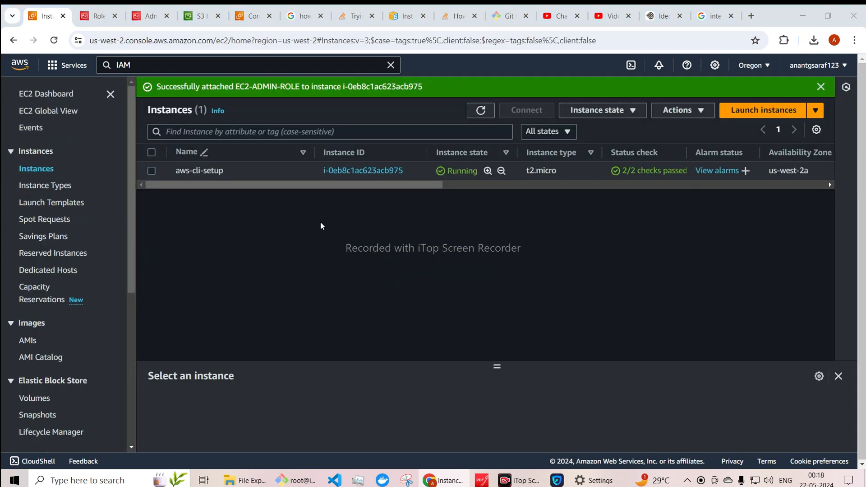
Switch to the terminal and list the root home directory's files with ls -l.
{"action": "key", "text": "alt+Tab"}
{"action": "key", "text": "Return"}
{"action": "key", "text": "Return"}
{"action": "key", "text": "Return"}
{"action": "key", "text": "Return"}
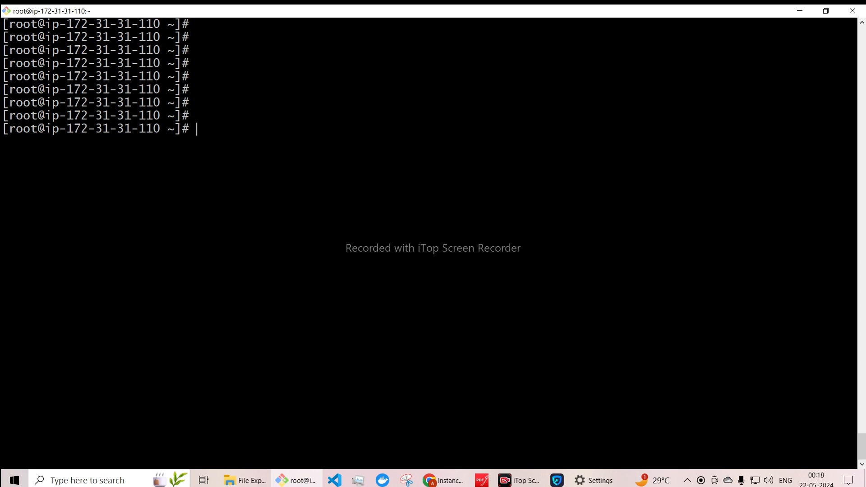
{"action": "type", "text": "ls -l"}
{"action": "key", "text": "Return"}
{"action": "key", "text": "Return"}
{"action": "key", "text": "Return"}
{"action": "key", "text": "Return"}
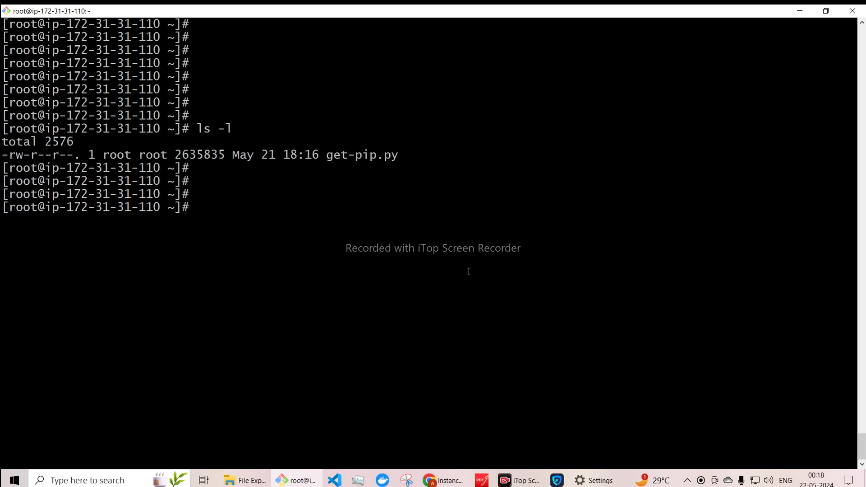
Review the earlier aws s3 ls output in the terminal and run aws s3 ls again.
{"action": "scroll", "coordinate": [298, 320], "scroll_direction": "up", "scroll_amount": 8}
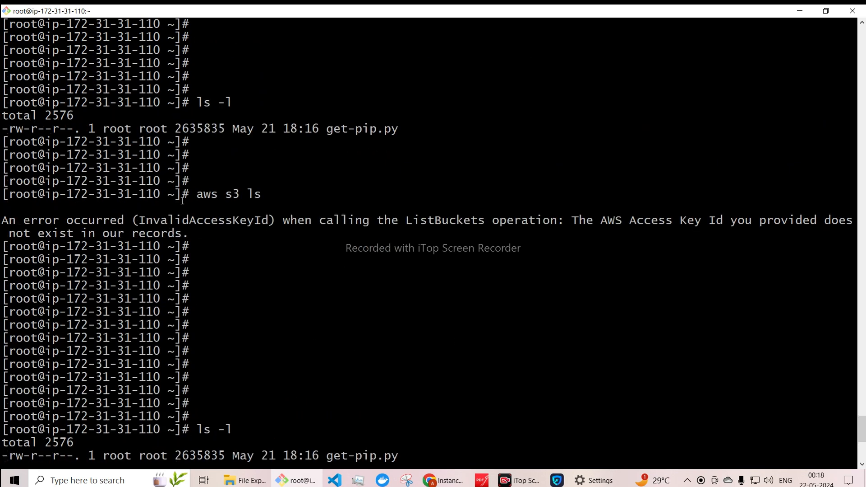
{"action": "left_click_drag", "start_coordinate": [4, 181], "coordinate": [197, 260]}
{"action": "left_click", "coordinate": [198, 260]}
{"action": "scroll", "coordinate": [206, 314], "scroll_direction": "down", "scroll_amount": 8}
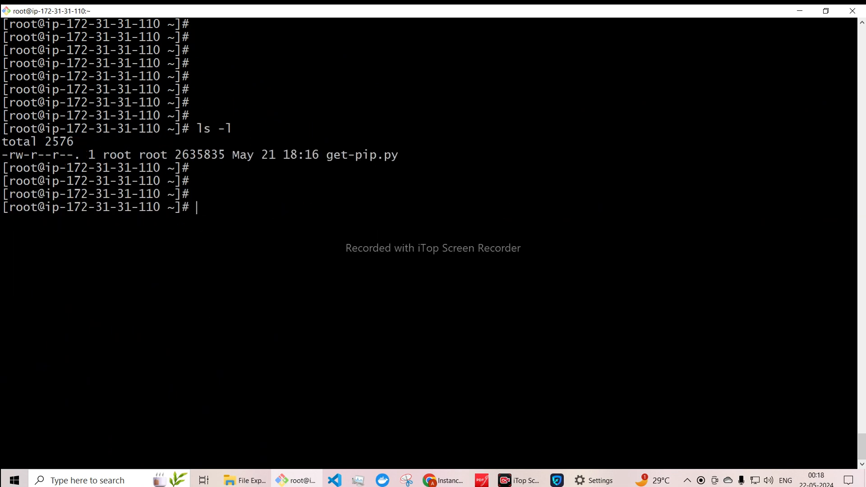
{"action": "key", "text": "Up"}
{"action": "key", "text": "Up"}
{"action": "key", "text": "Down"}
{"action": "key", "text": "Up"}
{"action": "key", "text": "Return"}
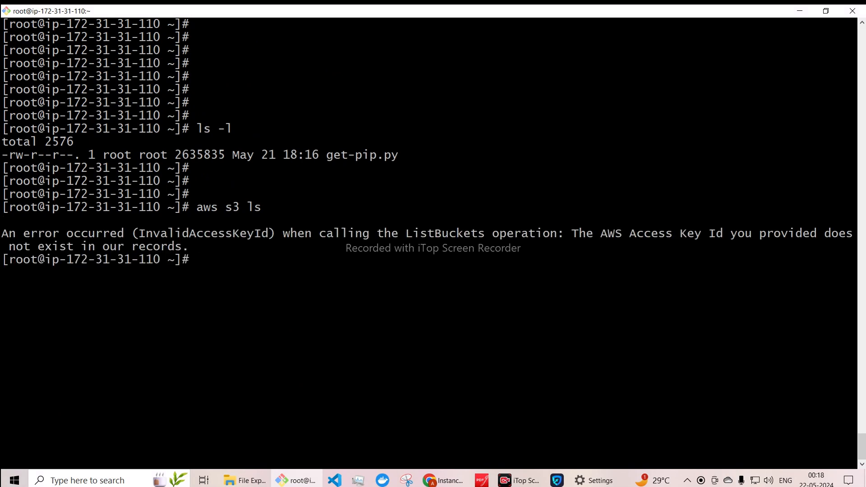
Switch to the browser and check the IAM role in the aws-cli-setup instance's details.
{"action": "key", "text": "alt+Tab"}
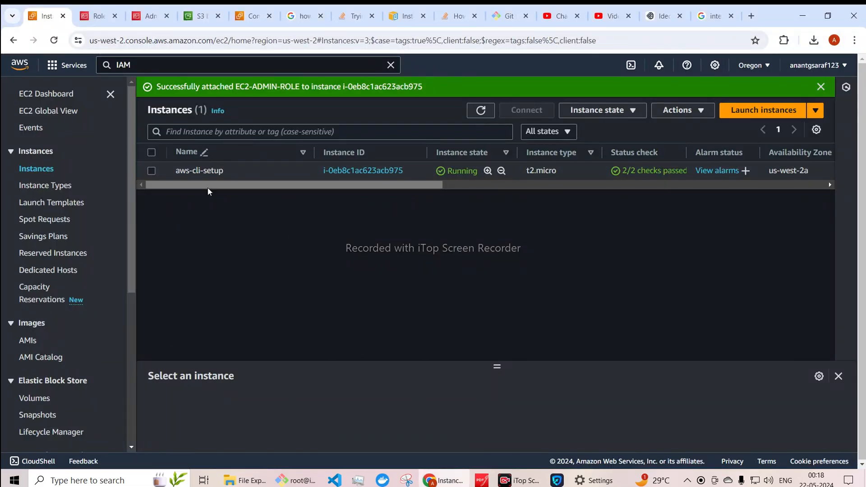
{"action": "left_click", "coordinate": [355, 170]}
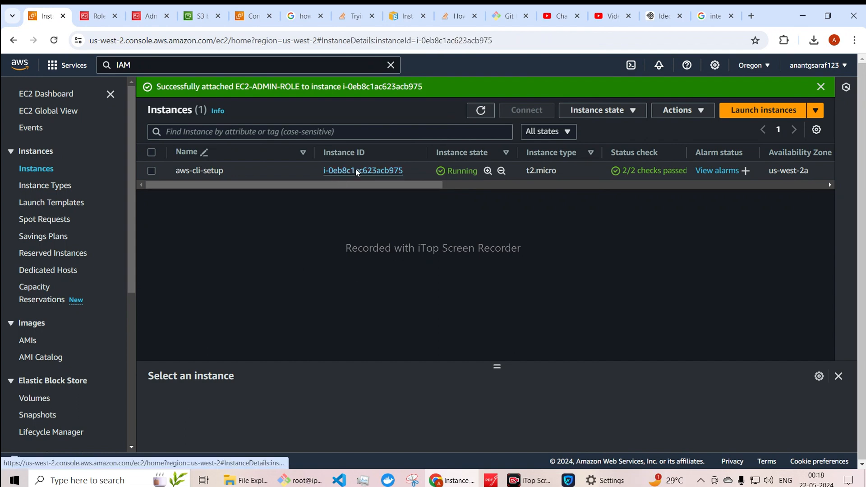
{"action": "scroll", "coordinate": [273, 341], "scroll_direction": "down", "scroll_amount": 2}
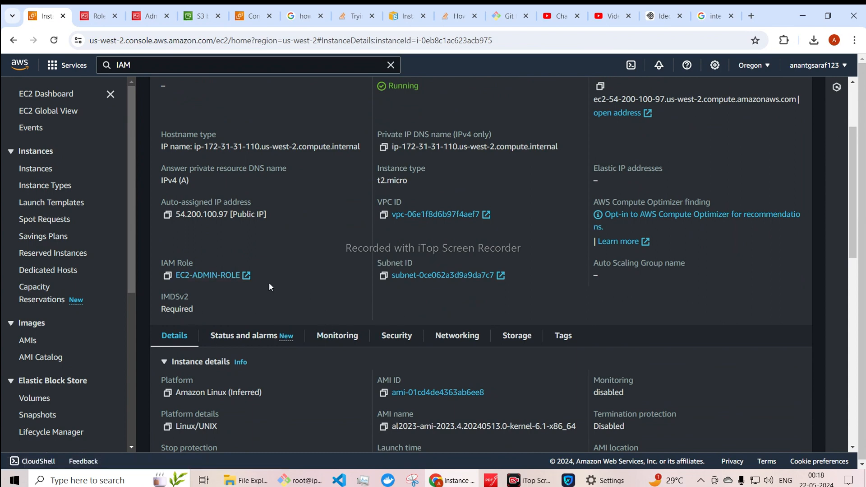
Switch to the terminal, rerun aws s3 ls and log out of the root shell.
{"action": "key", "text": "alt+Tab"}
{"action": "key", "text": "Up"}
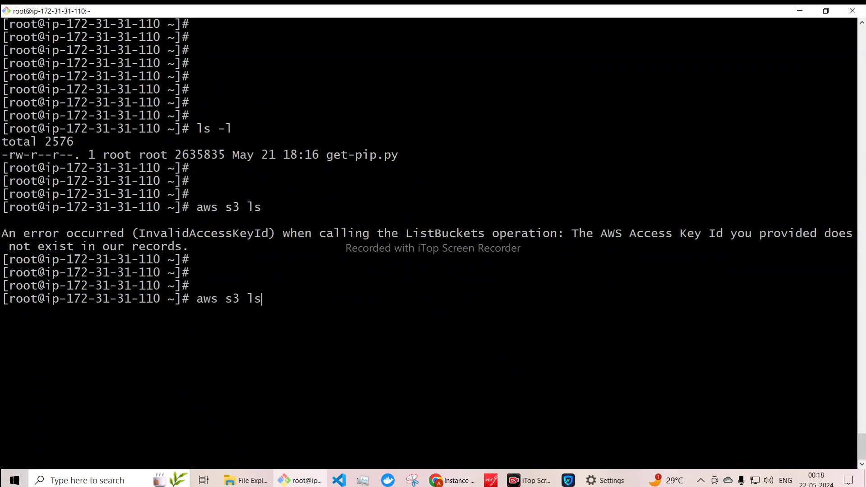
{"action": "key", "text": "Return"}
{"action": "key", "text": "Return"}
{"action": "key", "text": "Return"}
{"action": "key", "text": "Return"}
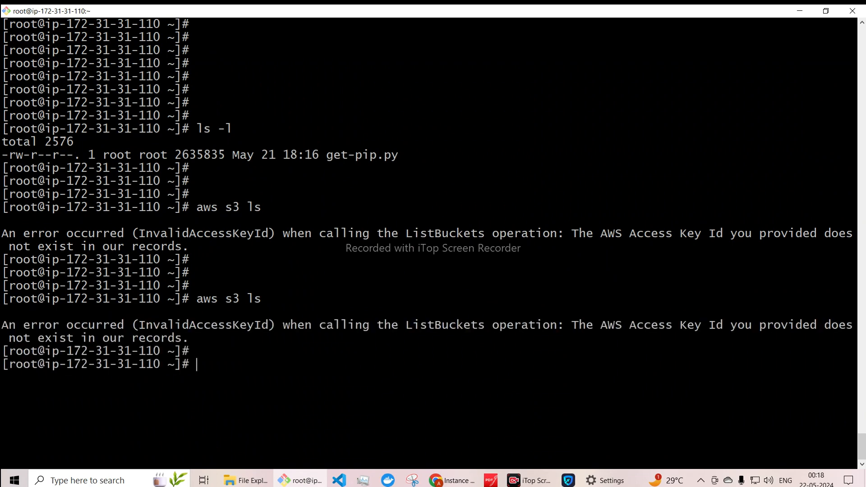
{"action": "key", "text": "ctrl+d"}
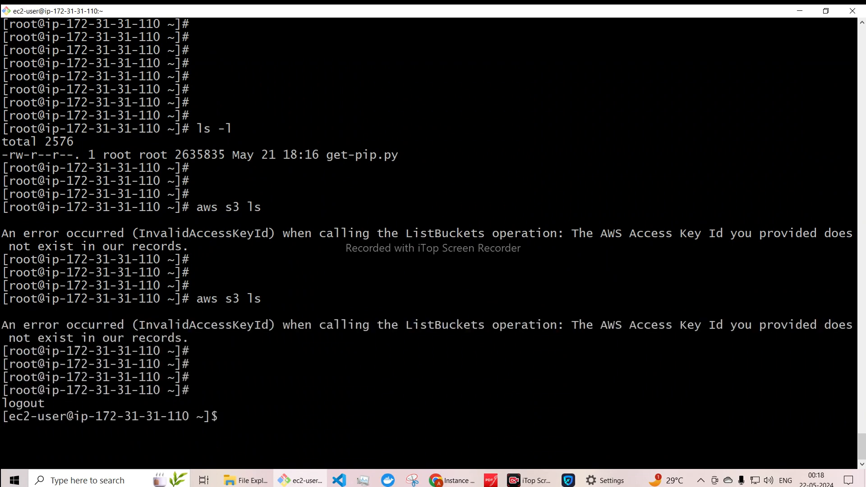
Log out of the ec2-user session to close the SSH connection to the instance.
{"action": "key", "text": "Return"}
{"action": "key", "text": "Return"}
{"action": "key", "text": "Return"}
{"action": "key", "text": "Return"}
{"action": "key", "text": "Return"}
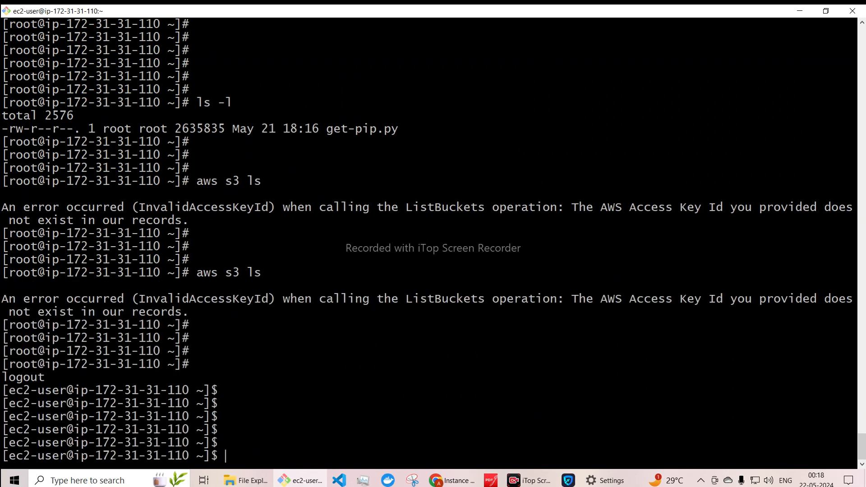
{"action": "key", "text": "ctrl+d"}
{"action": "key", "text": "Return"}
{"action": "key", "text": "Return"}
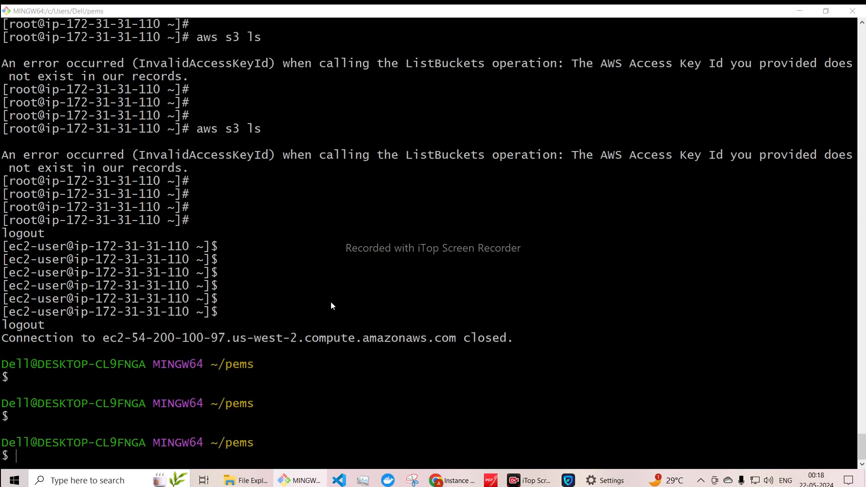
Copy the SSH client command for the aws-cli-setup instance from the browser and run it in the terminal to reconnect.
{"action": "key", "text": "alt+Tab"}
{"action": "scroll", "coordinate": [234, 231], "scroll_direction": "up", "scroll_amount": 2}
{"action": "scroll", "coordinate": [234, 232], "scroll_direction": "up", "scroll_amount": 2}
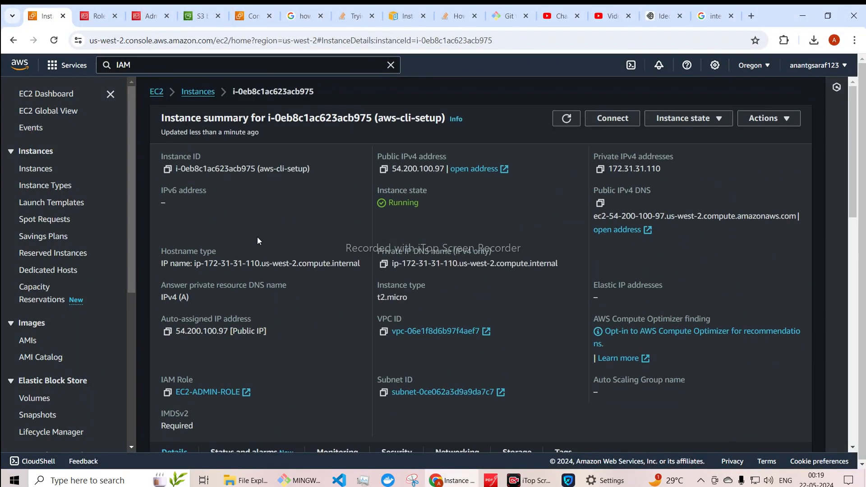
{"action": "left_click", "coordinate": [613, 118]}
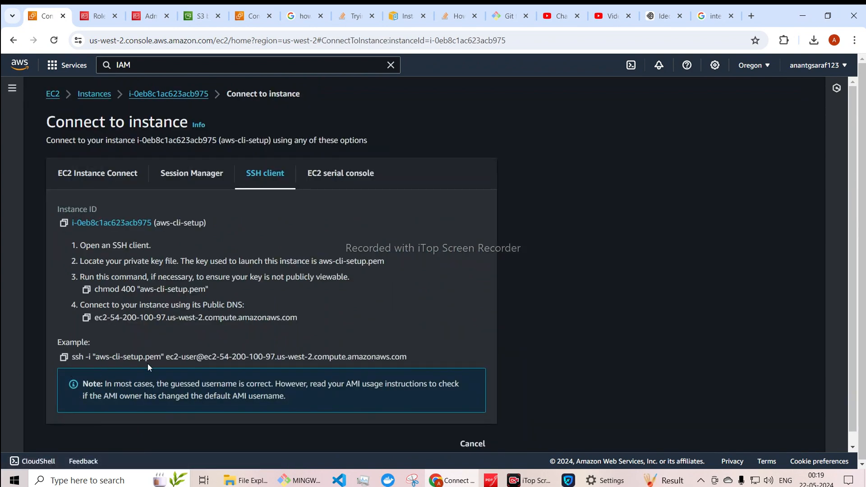
{"action": "left_click", "coordinate": [64, 357]}
{"action": "key", "text": "alt+Tab"}
{"action": "right_click", "coordinate": [365, 377]}
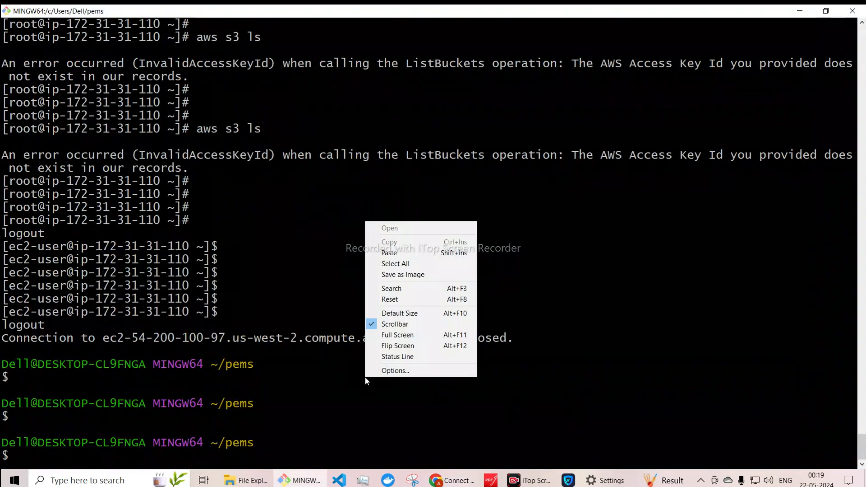
{"action": "left_click", "coordinate": [396, 255]}
{"action": "key", "text": "Return"}
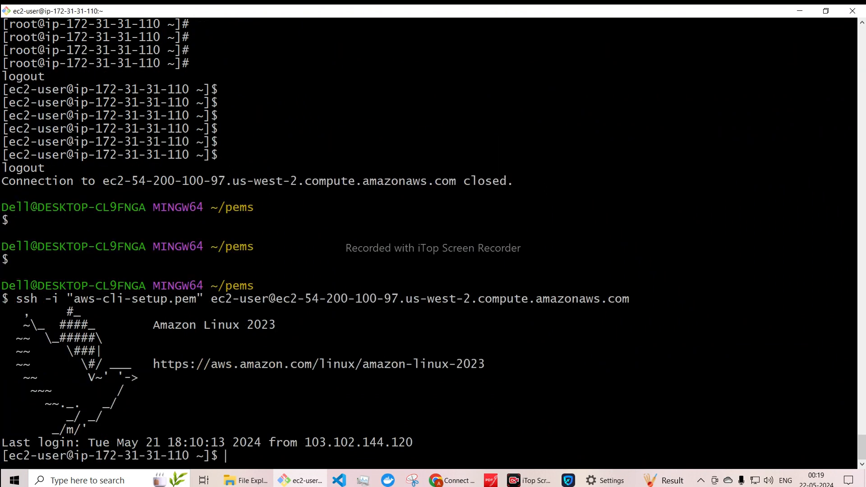
Switch to the root user with sudo su - and clear the terminal screen.
{"action": "key", "text": "Return"}
{"action": "key", "text": "Return"}
{"action": "key", "text": "Return"}
{"action": "type", "text": "sudo su -"}
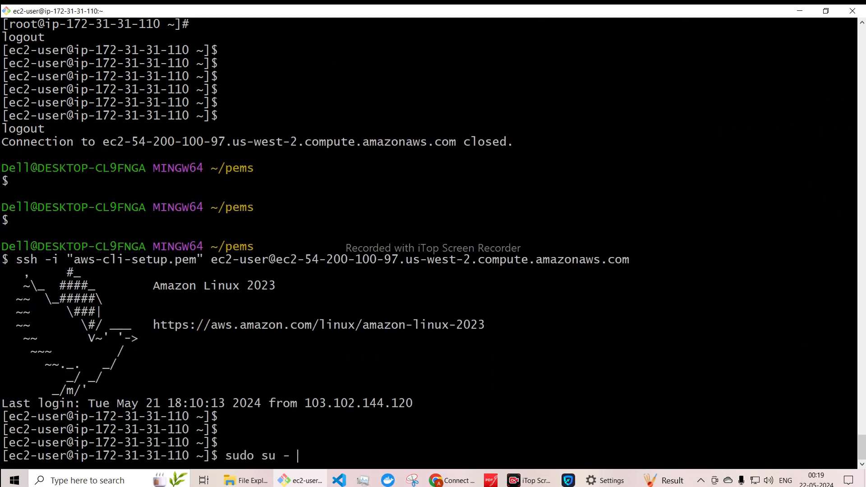
{"action": "key", "text": "Return"}
{"action": "key", "text": "Return"}
{"action": "key", "text": "Return"}
{"action": "key", "text": "ctrl+l"}
{"action": "key", "text": "Return"}
{"action": "key", "text": "Return"}
{"action": "key", "text": "Return"}
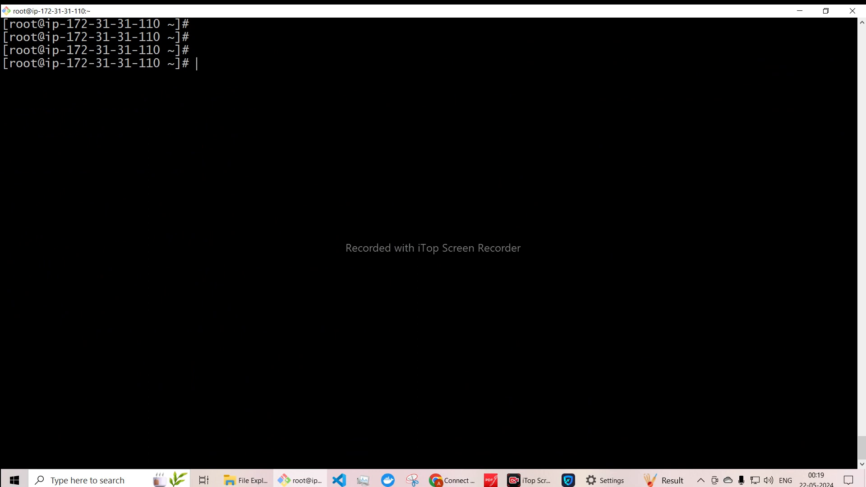
Rerun aws s3 ls from the command history and examine its output.
{"action": "key", "text": "Up"}
{"action": "key", "text": "Up"}
{"action": "key", "text": "Down"}
{"action": "key", "text": "Up"}
{"action": "key", "text": "Down"}
{"action": "key", "text": "Return"}
{"action": "key", "text": "Return"}
{"action": "key", "text": "Return"}
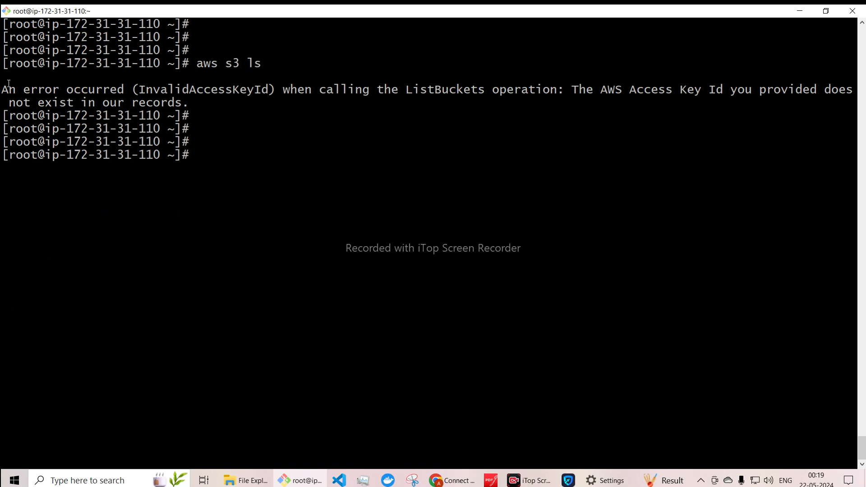
{"action": "left_click_drag", "start_coordinate": [3, 90], "coordinate": [194, 97]}
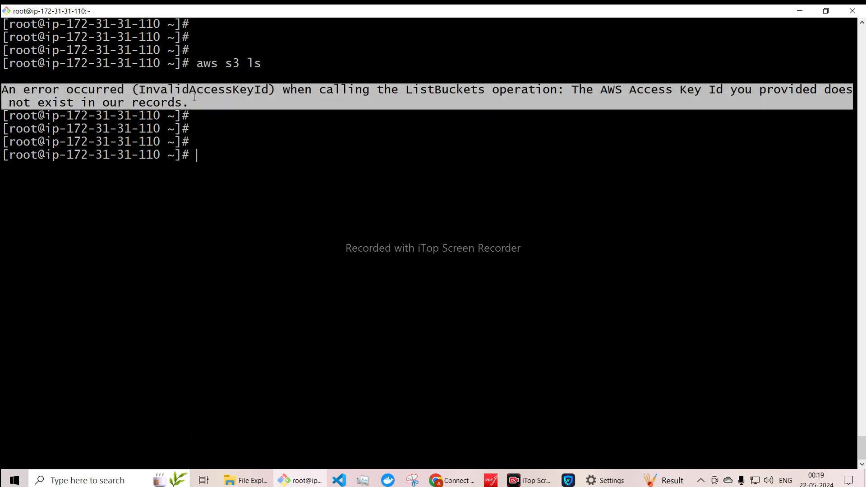
{"action": "left_click", "coordinate": [194, 97]}
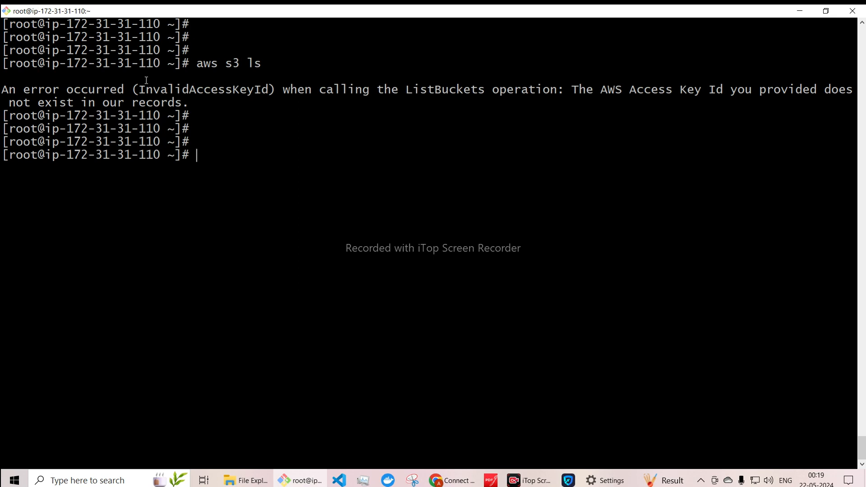
Switch to the browser, open EC2-ADMIN-ROLE from the IAM roles list and check its attached permissions policies.
{"action": "key", "text": "alt+Tab"}
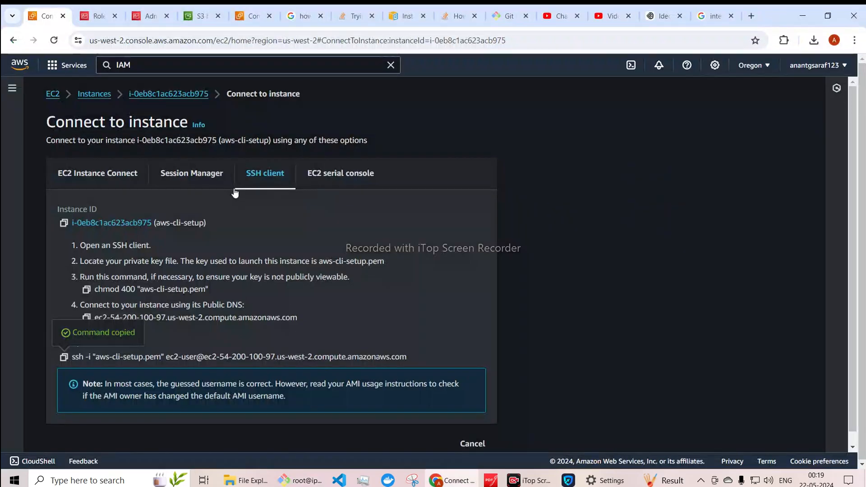
{"action": "scroll", "coordinate": [234, 332], "scroll_direction": "down", "scroll_amount": 1}
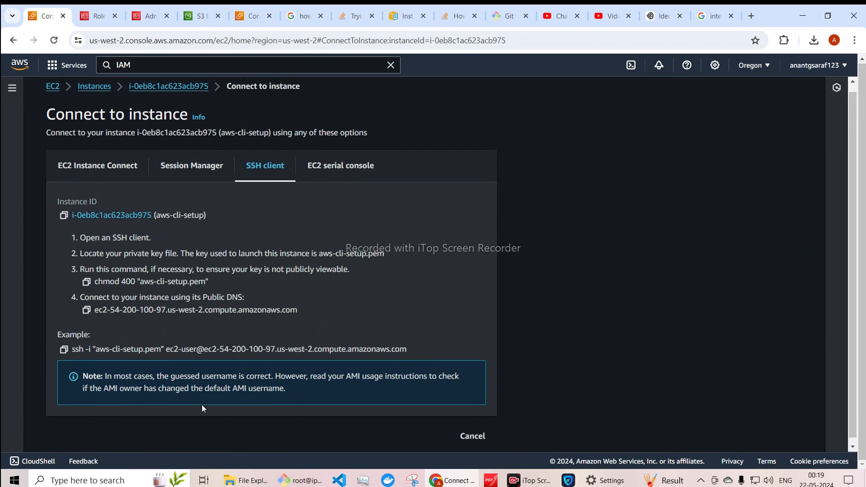
{"action": "key", "text": "alt+Tab"}
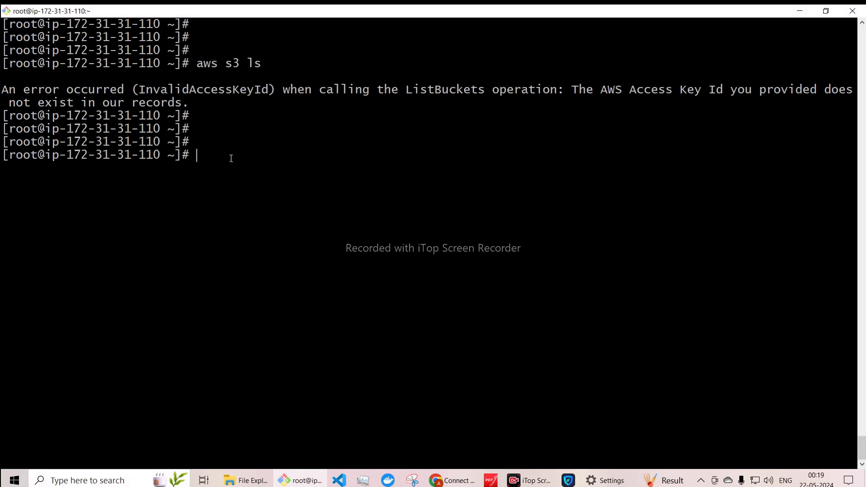
{"action": "key", "text": "alt+Tab"}
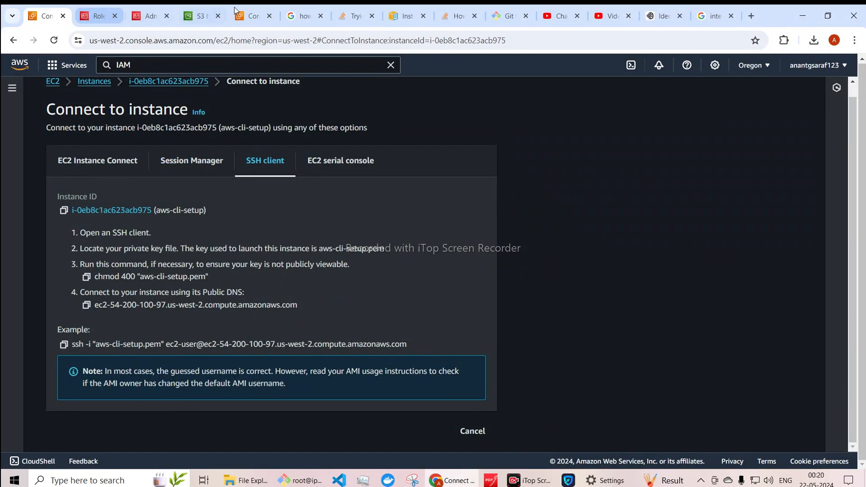
{"action": "left_click", "coordinate": [252, 16]}
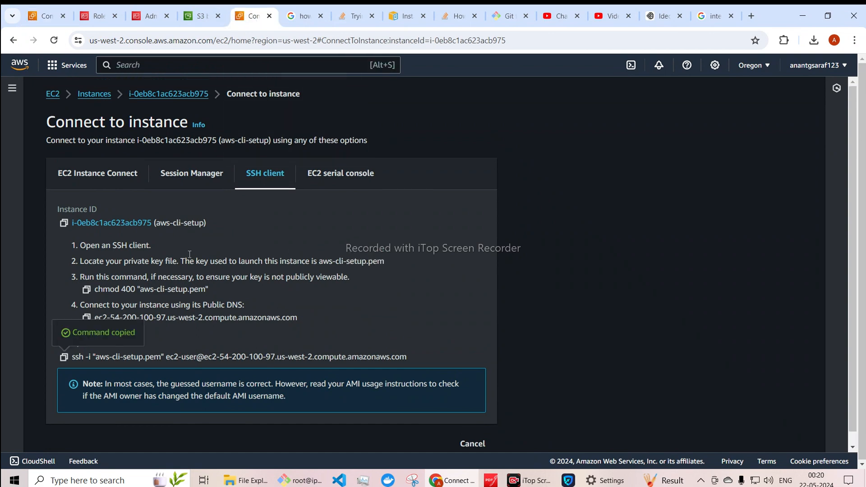
{"action": "left_click", "coordinate": [121, 21]}
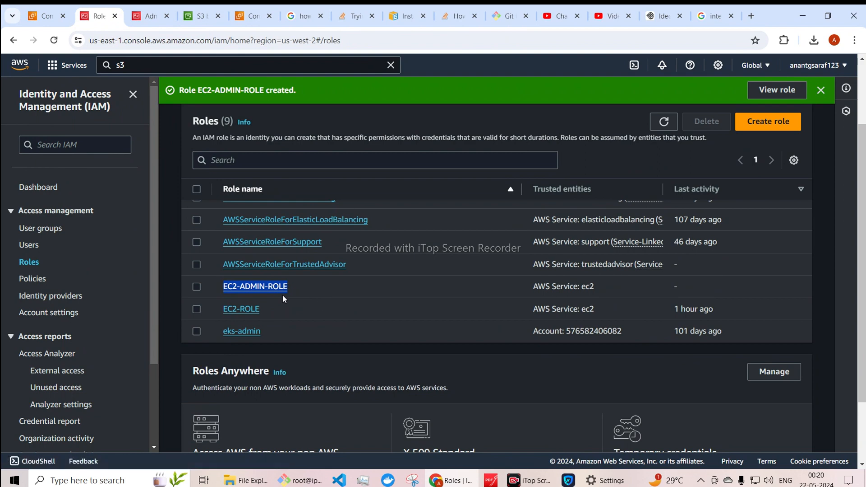
{"action": "left_click", "coordinate": [258, 287]}
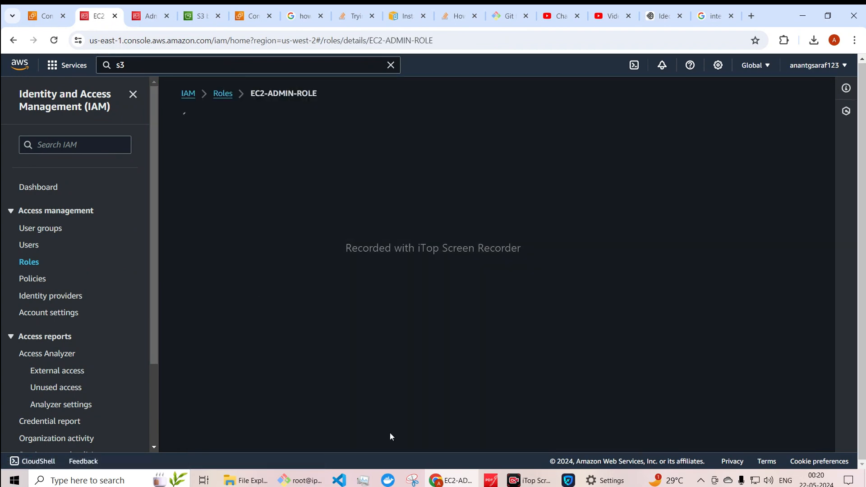
{"action": "scroll", "coordinate": [305, 296], "scroll_direction": "down", "scroll_amount": 2}
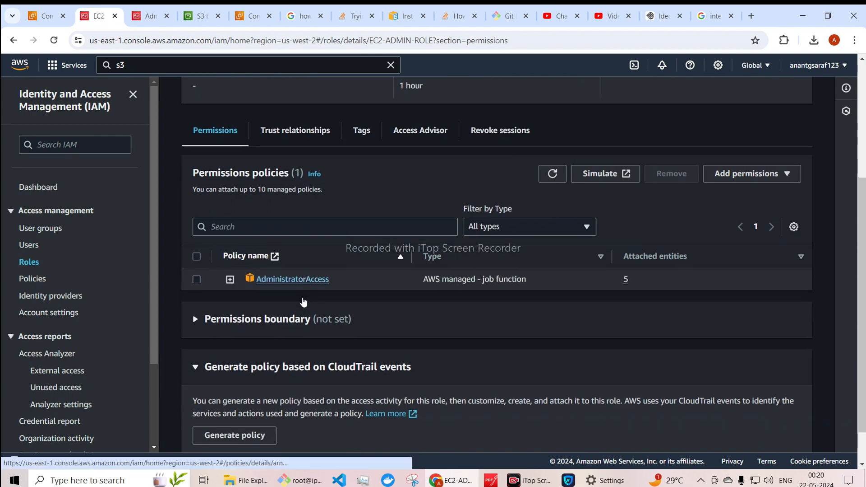
{"action": "scroll", "coordinate": [303, 301], "scroll_direction": "down", "scroll_amount": 1}
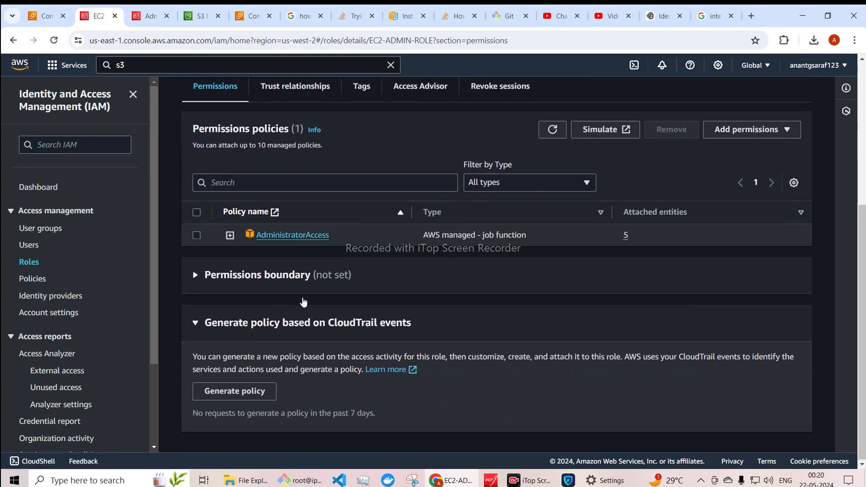
{"action": "scroll", "coordinate": [304, 302], "scroll_direction": "up", "scroll_amount": 4}
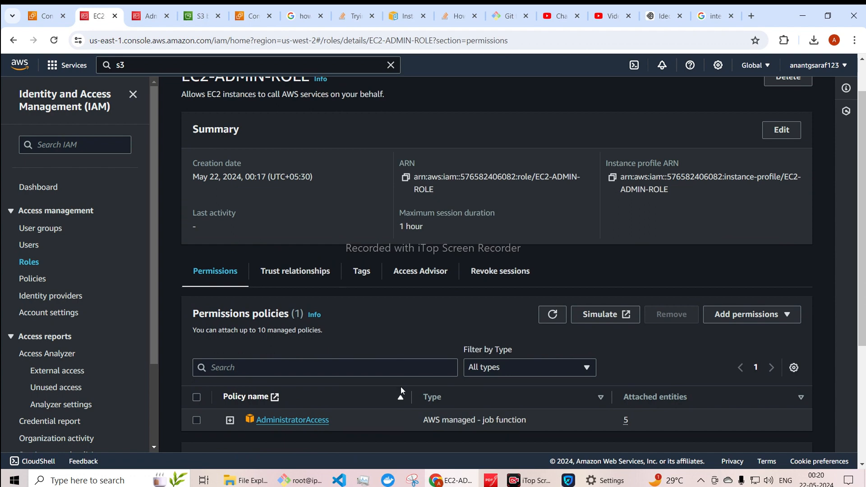
Return from the aws-cli-setup instance's connection page to its instance details.
{"action": "left_click", "coordinate": [45, 16]}
{"action": "scroll", "coordinate": [194, 244], "scroll_direction": "up", "scroll_amount": 1}
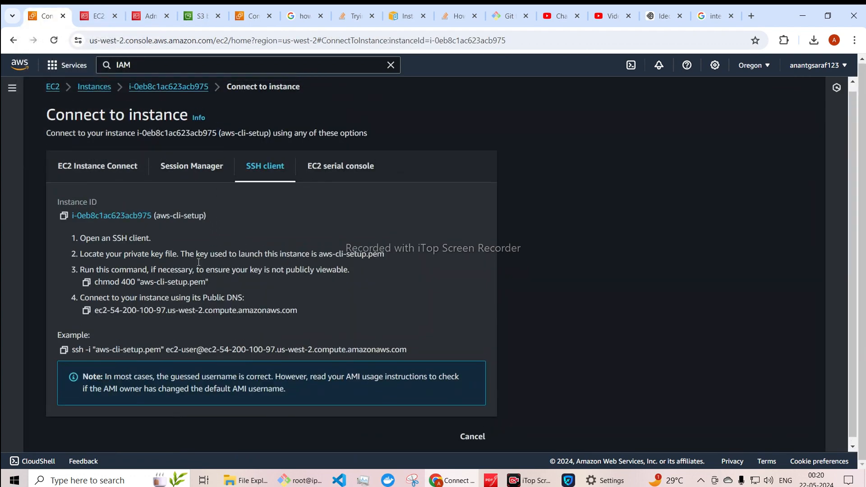
{"action": "left_click", "coordinate": [161, 96]}
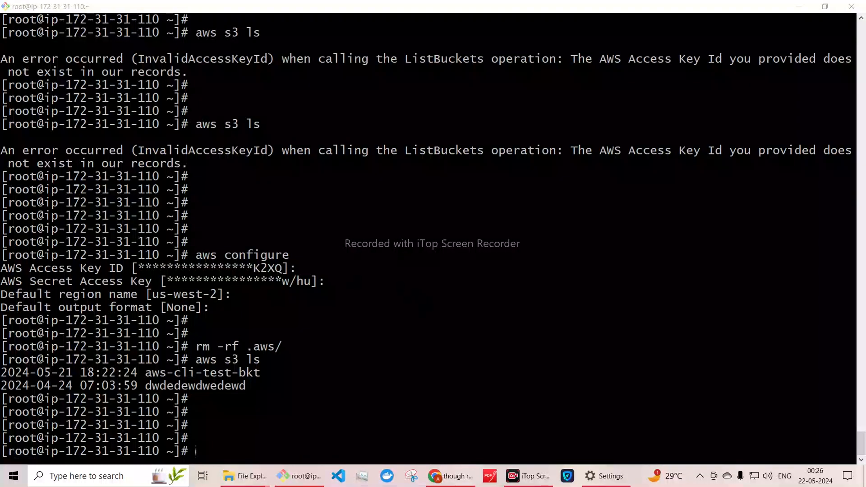
In the terminal, review the aws s3 ls output preceding aws configure and the credential and region prompts of aws configure.
{"action": "left_click_drag", "start_coordinate": [2, 242], "coordinate": [201, 322]}
{"action": "left_click", "coordinate": [247, 310]}
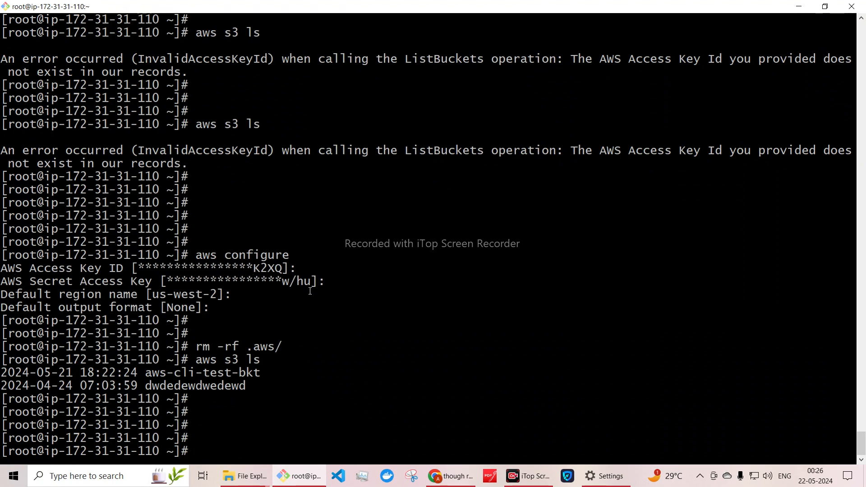
{"action": "left_click_drag", "start_coordinate": [2, 111], "coordinate": [212, 176]}
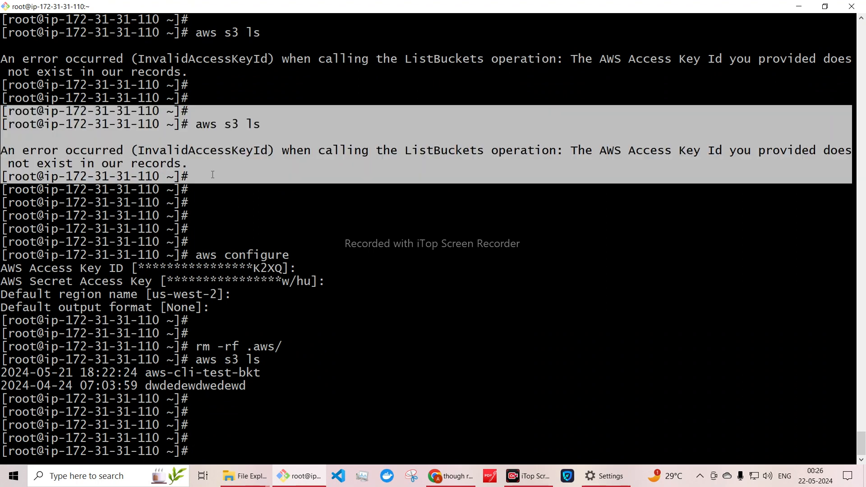
{"action": "left_click", "coordinate": [212, 176]}
{"action": "left_click_drag", "start_coordinate": [191, 123], "coordinate": [261, 124]}
{"action": "left_click_drag", "start_coordinate": [131, 150], "coordinate": [275, 150]}
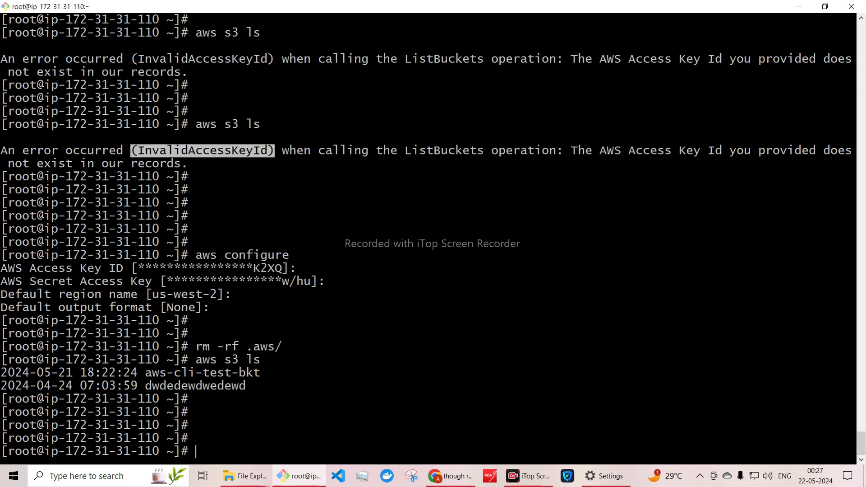
{"action": "left_click_drag", "start_coordinate": [1, 255], "coordinate": [260, 312]}
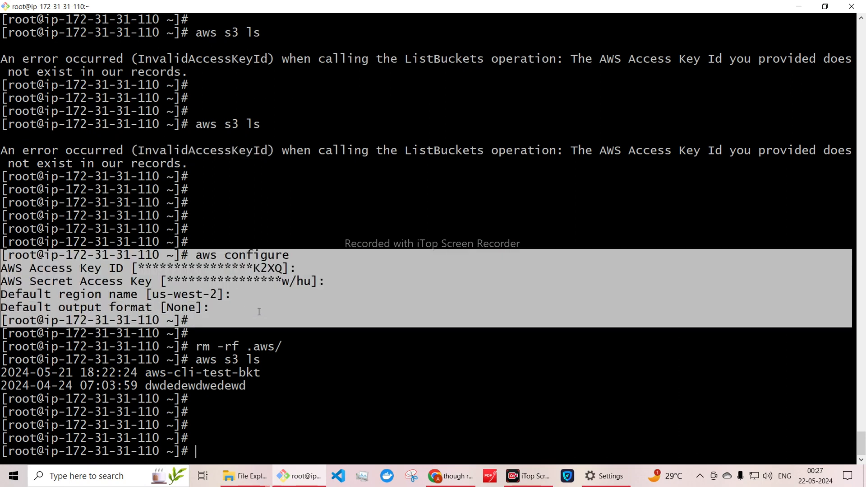
{"action": "left_click", "coordinate": [260, 311]}
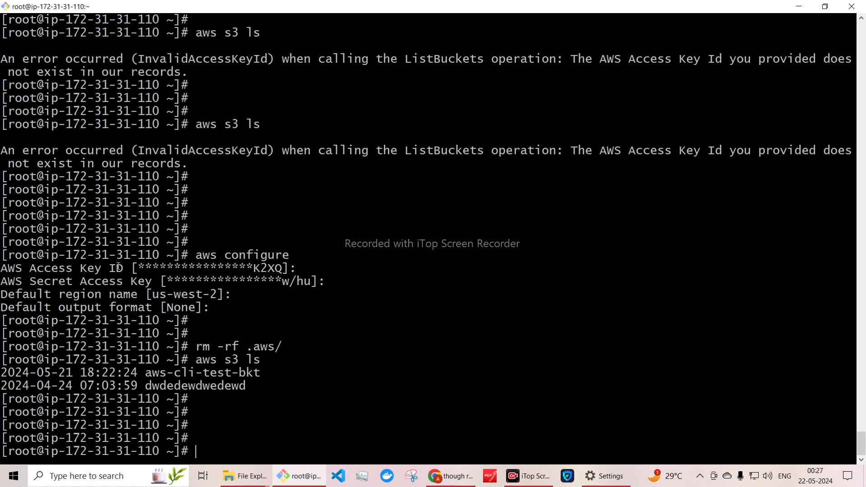
{"action": "left_click_drag", "start_coordinate": [1, 255], "coordinate": [209, 319]}
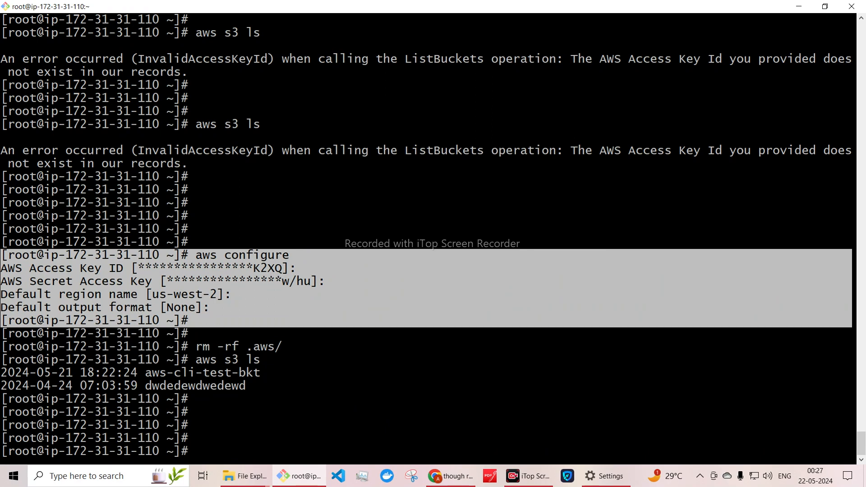
Review the rm -rf .aws/ command and the bucket listing from the aws s3 ls run that follows it.
{"action": "left_click_drag", "start_coordinate": [2, 345], "coordinate": [280, 341]}
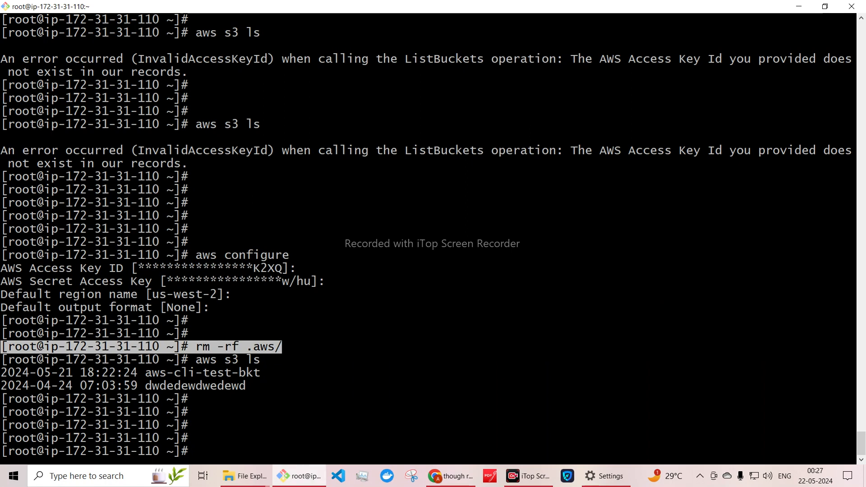
{"action": "left_click_drag", "start_coordinate": [2, 357], "coordinate": [130, 367]}
{"action": "left_click", "coordinate": [130, 366]}
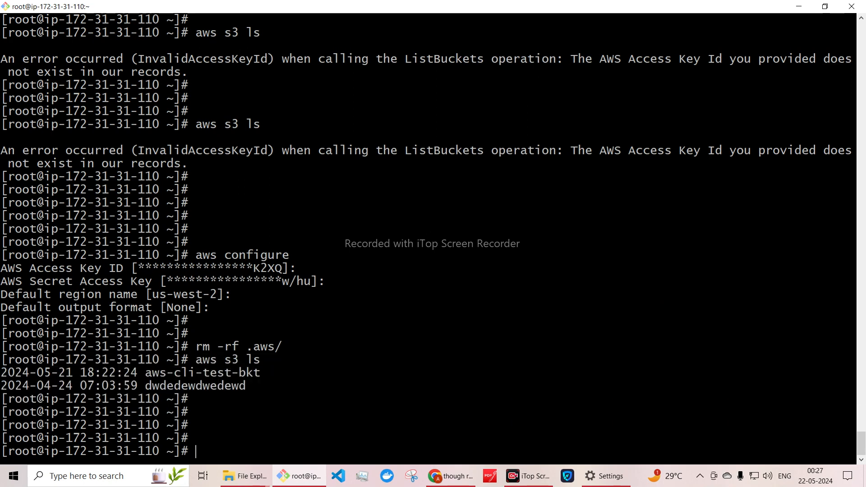
{"action": "left_click_drag", "start_coordinate": [2, 368], "coordinate": [260, 382]}
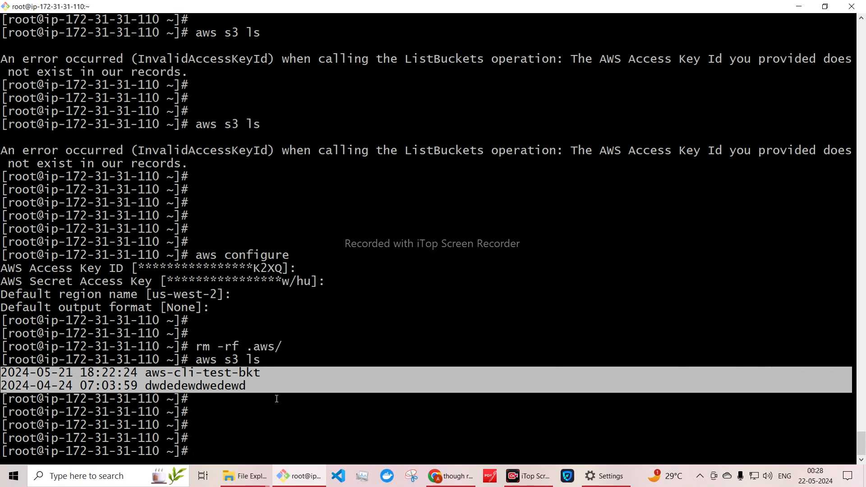
{"action": "left_click", "coordinate": [312, 382]}
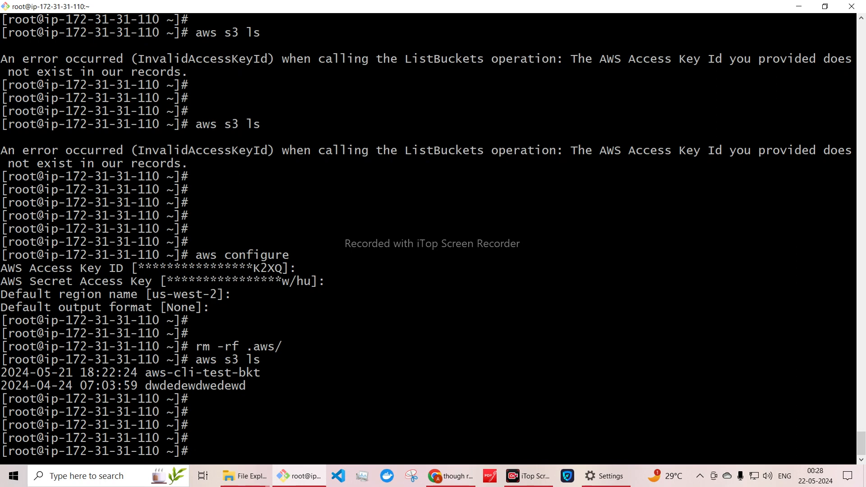
{"action": "left_click_drag", "start_coordinate": [91, 361], "coordinate": [213, 397]}
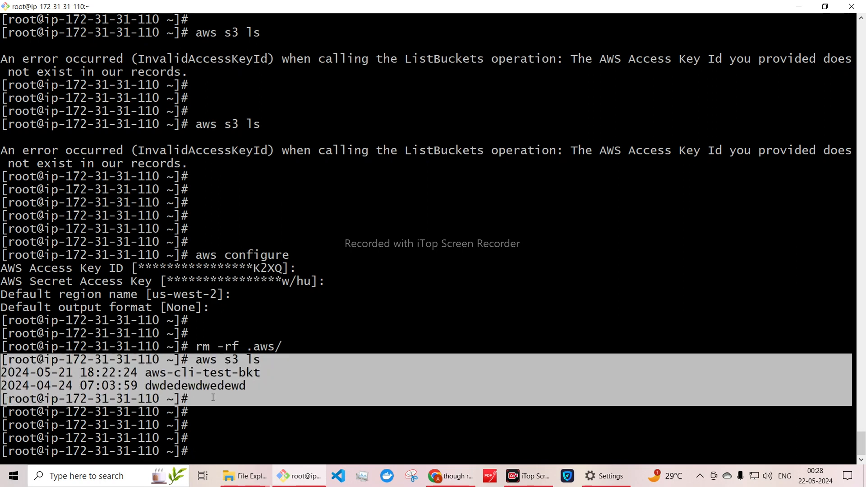
{"action": "left_click", "coordinate": [284, 382]}
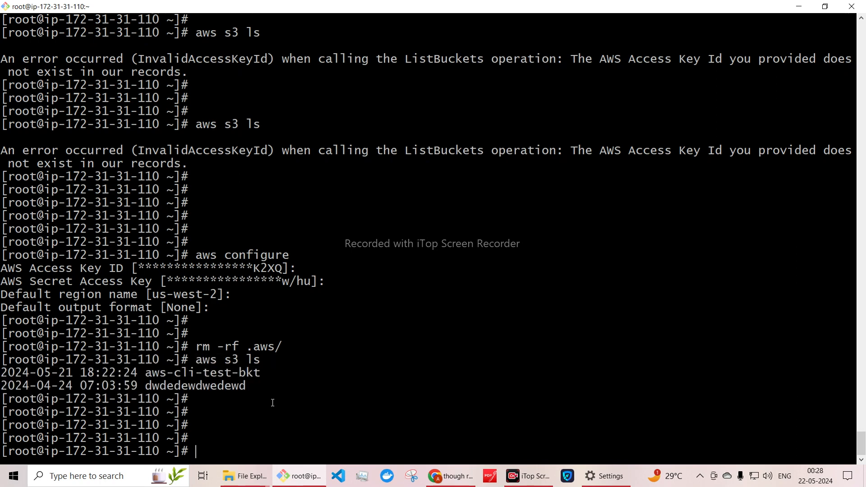